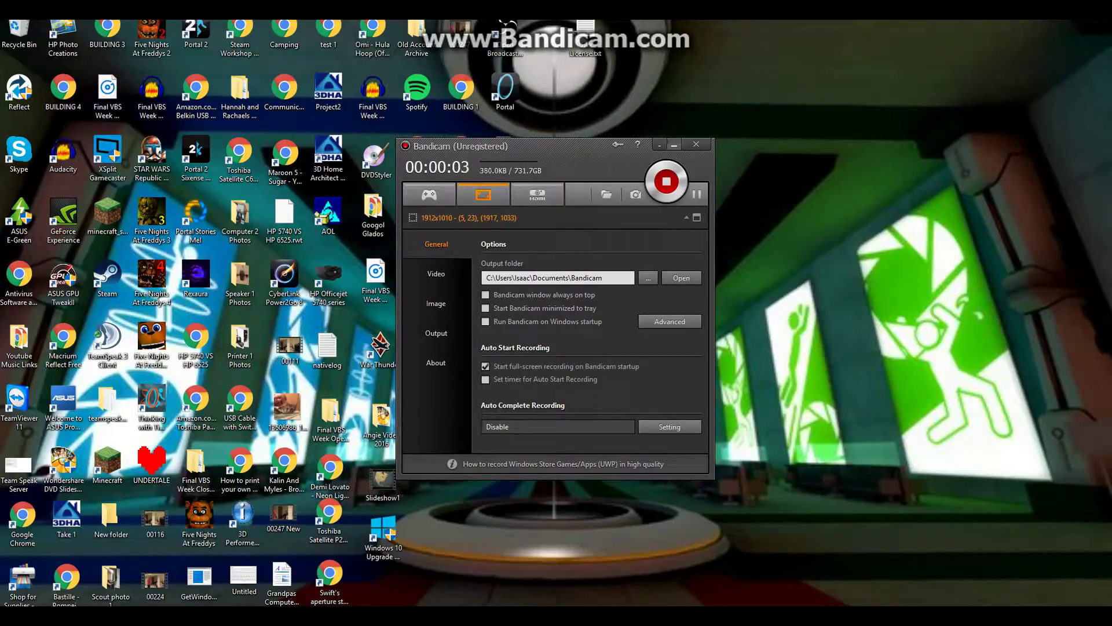
# Step: Open the notes text file on the desktop and copy the line shell:AppsFolder from it
pyautogui.click(674, 144)
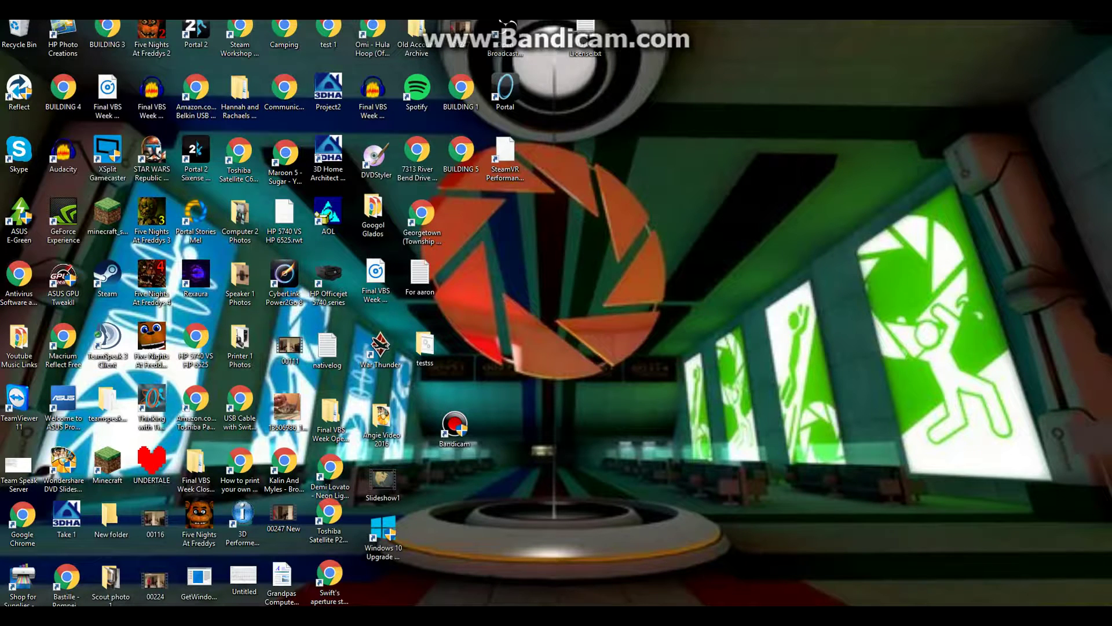
pyautogui.moveTo(525, 615)
pyautogui.doubleClick(419, 276)
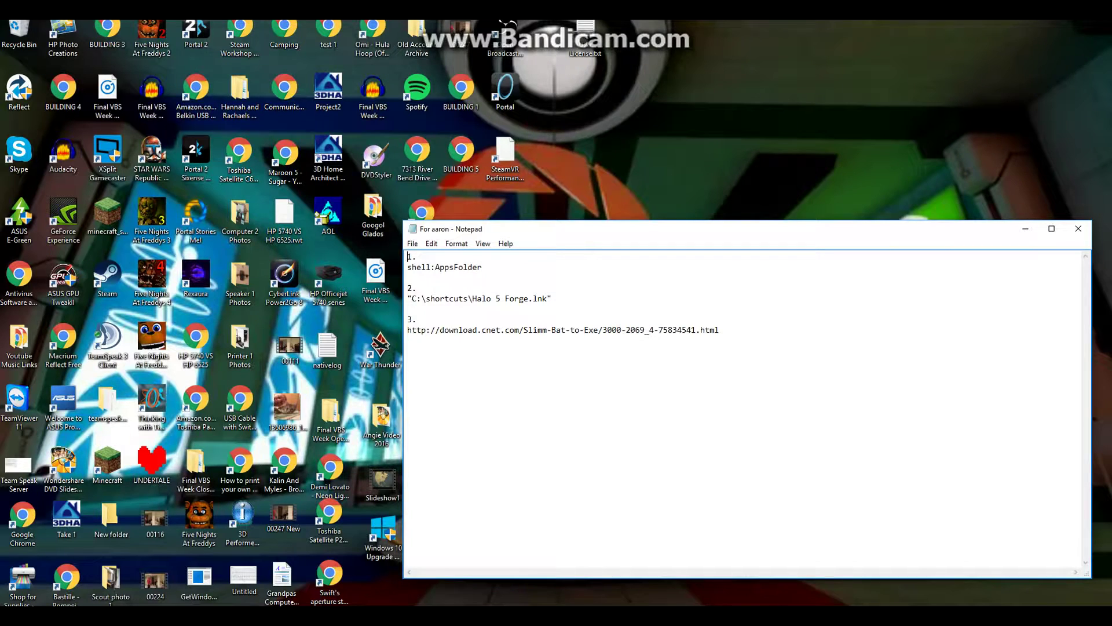
pyautogui.moveTo(482, 267); pyautogui.dragTo(408, 267)
pyautogui.press('super+c')
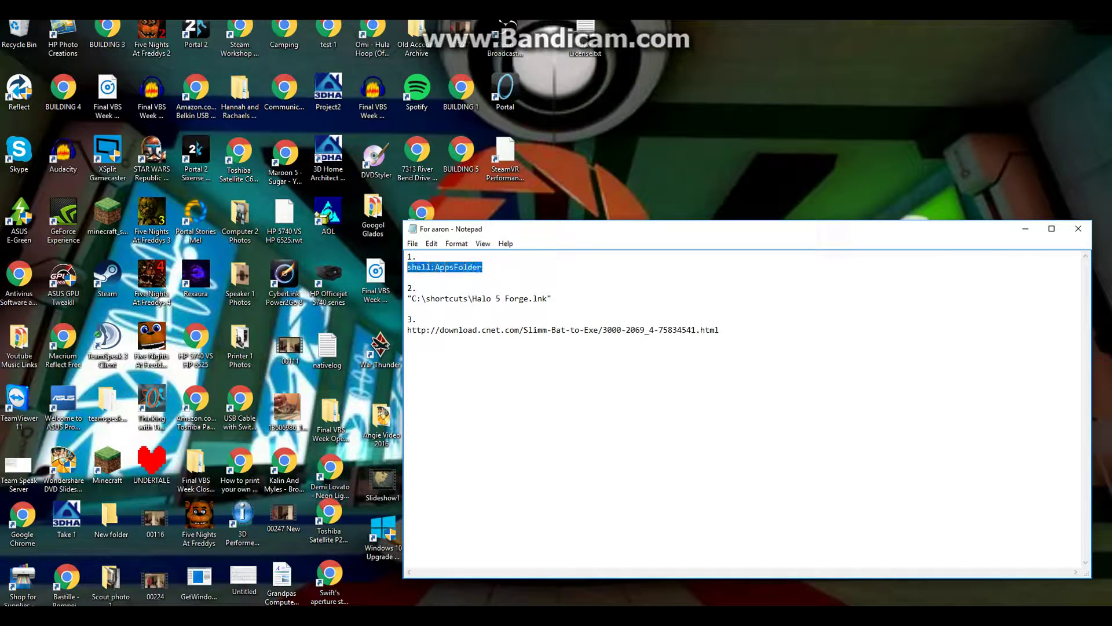
pyautogui.rightClick(420, 268)
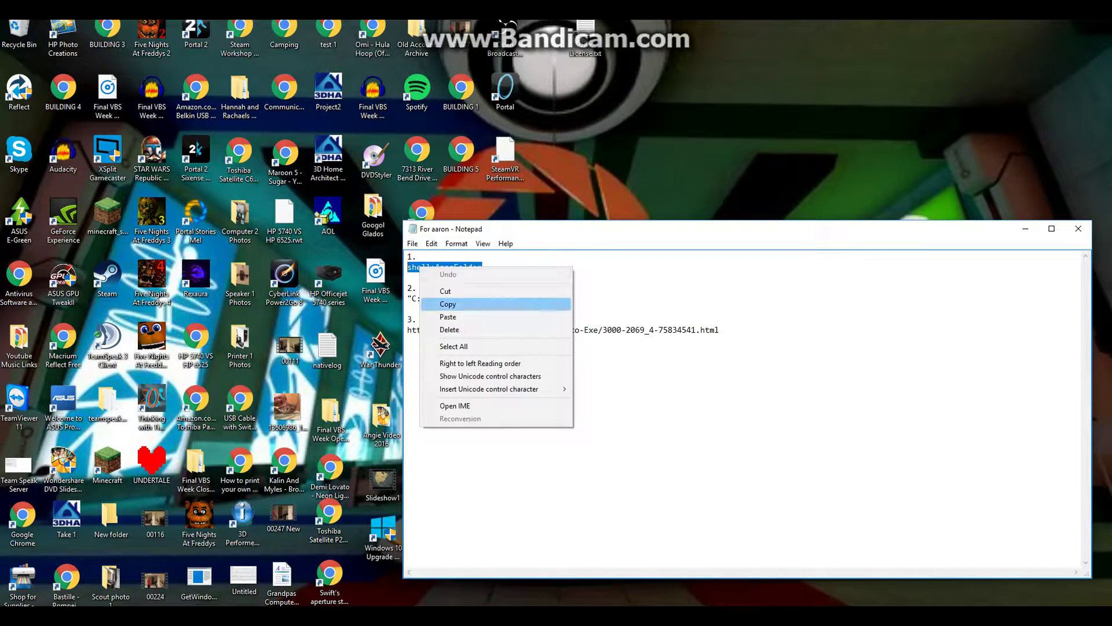
pyautogui.click(448, 305)
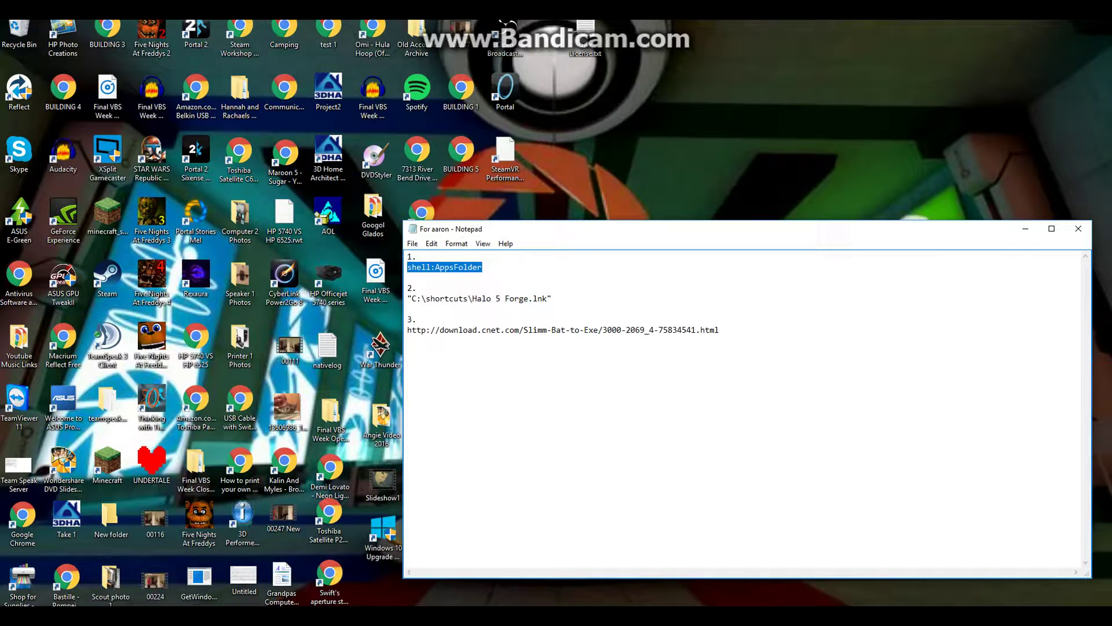
# Step: Open a File Explorer window, go to the copied shell:AppsFolder location and look through the installed applications
pyautogui.press('super+e')
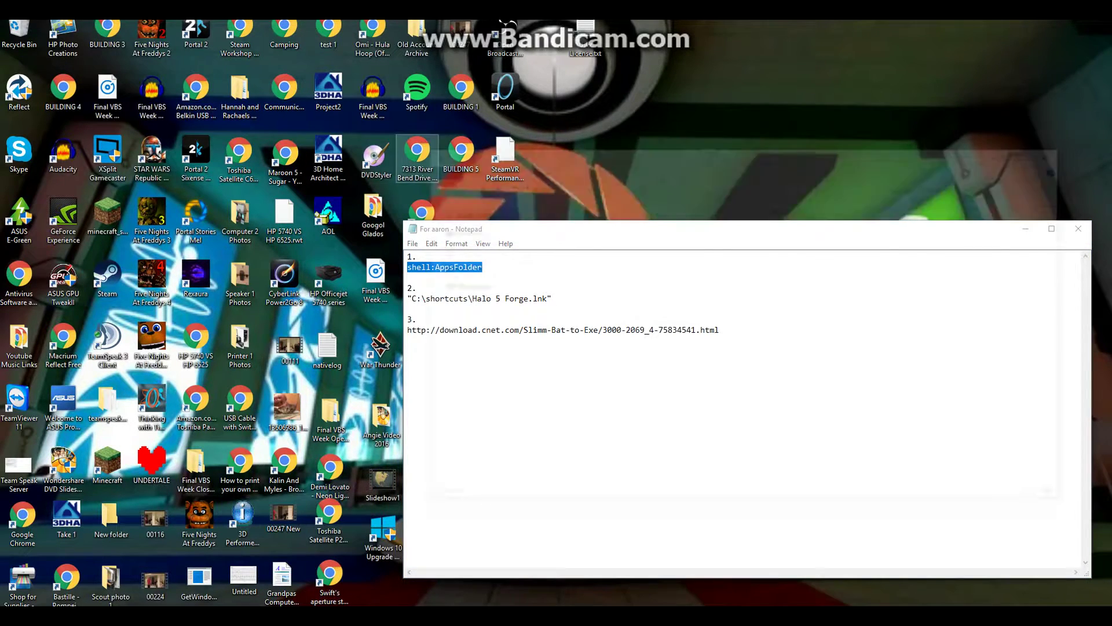
pyautogui.click(580, 184)
pyautogui.rightClick(578, 184)
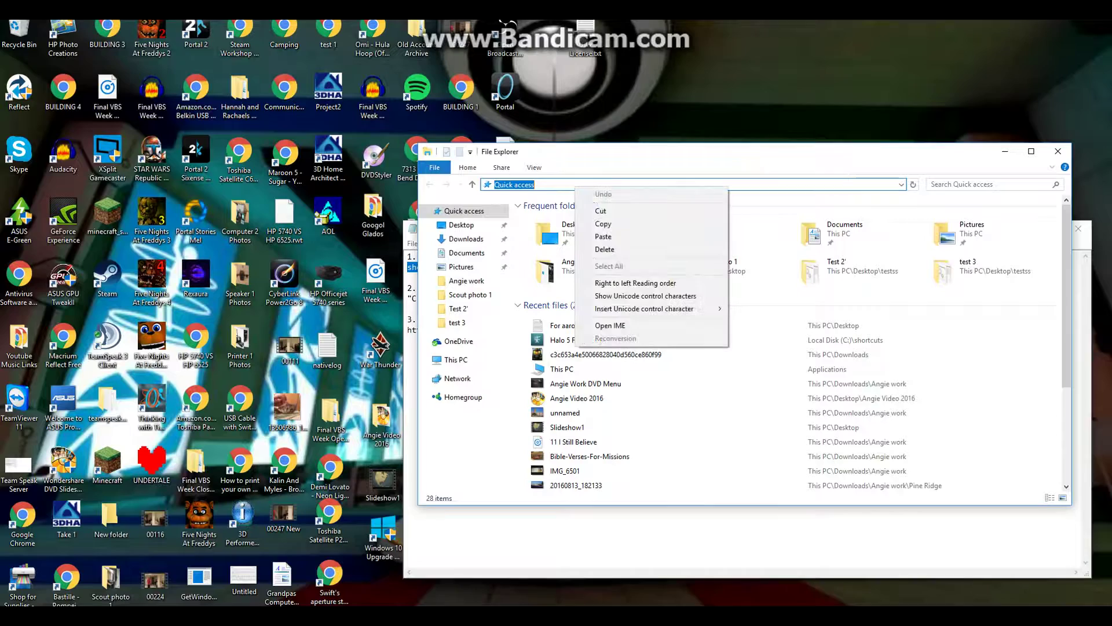
pyautogui.click(593, 238)
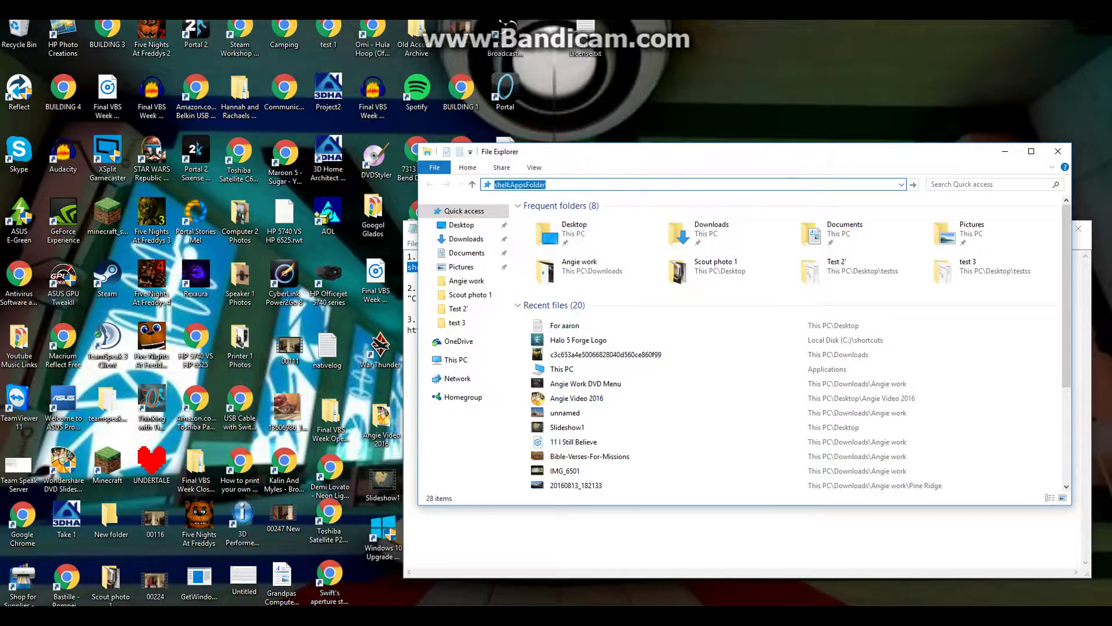
pyautogui.press('Return')
pyautogui.scroll(-15, 742, 245)
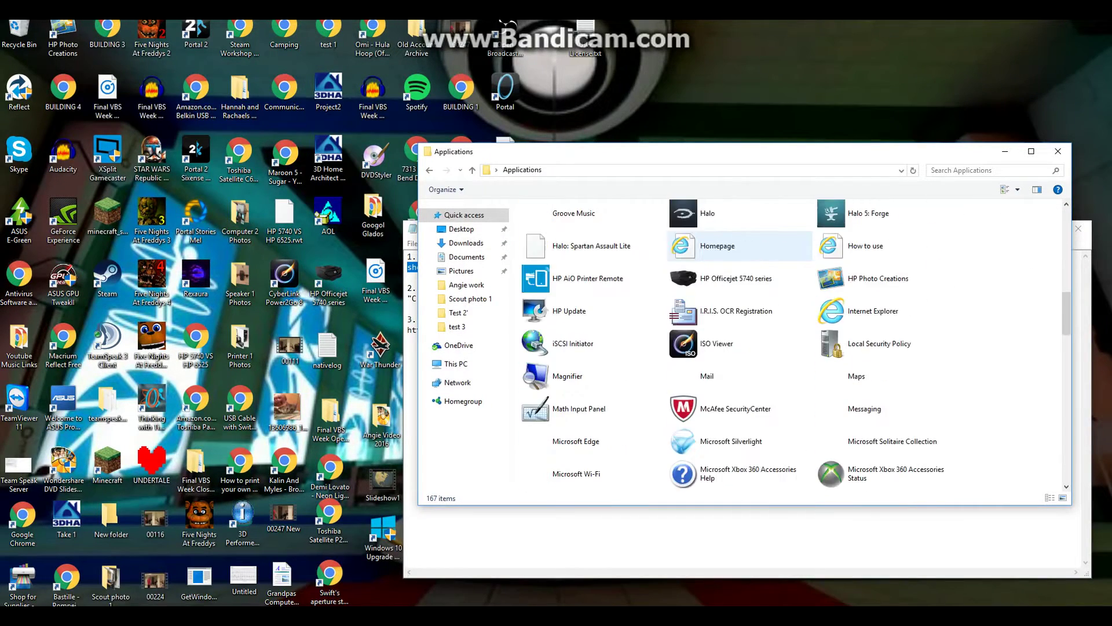
pyautogui.scroll(15, 741, 245)
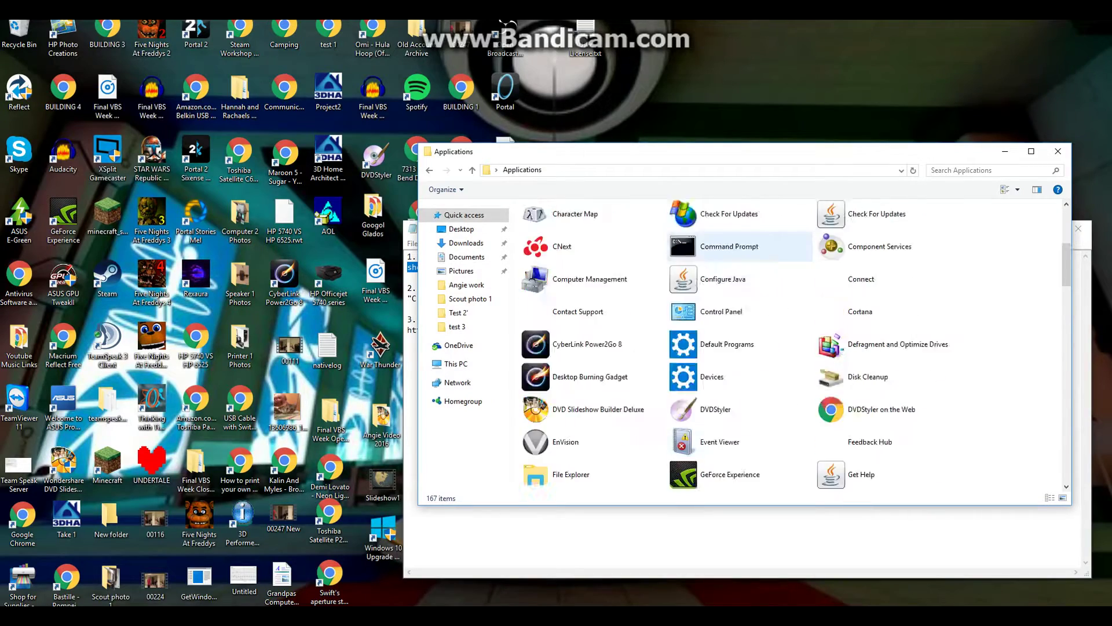
# Step: Open a second File Explorer window and go to the Backup Files (D:) drive
pyautogui.rightClick(299, 615)
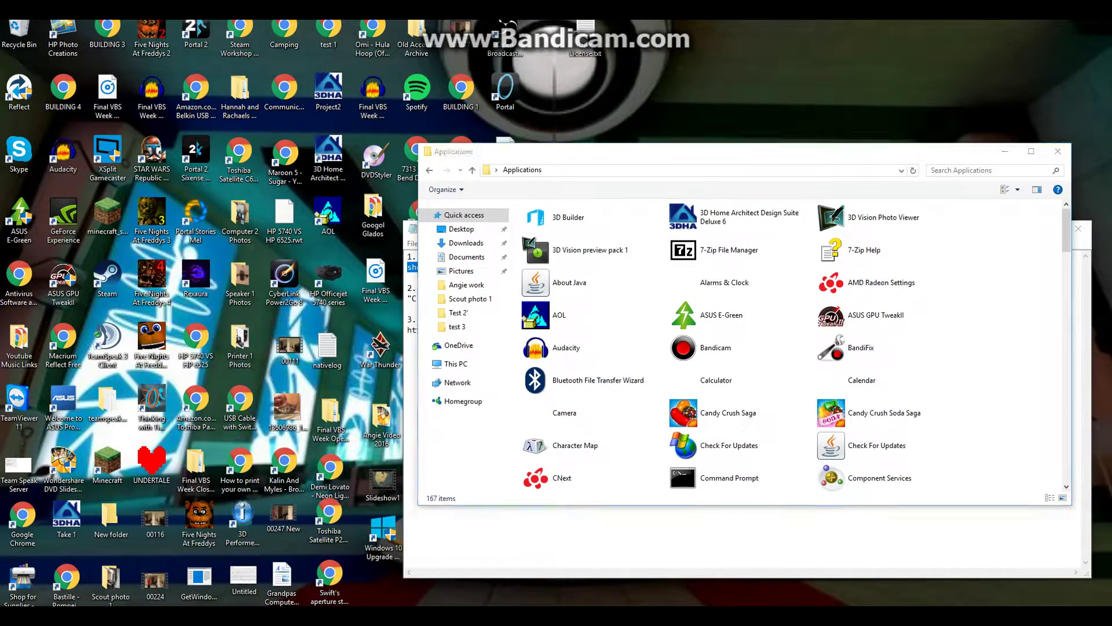
pyautogui.click(273, 560)
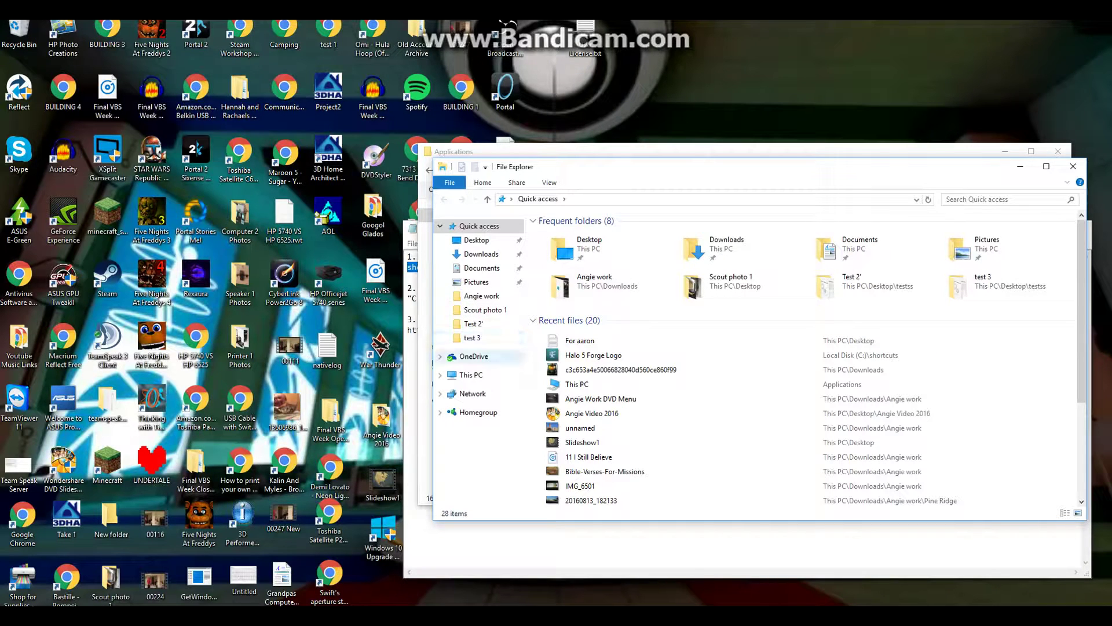
pyautogui.click(471, 374)
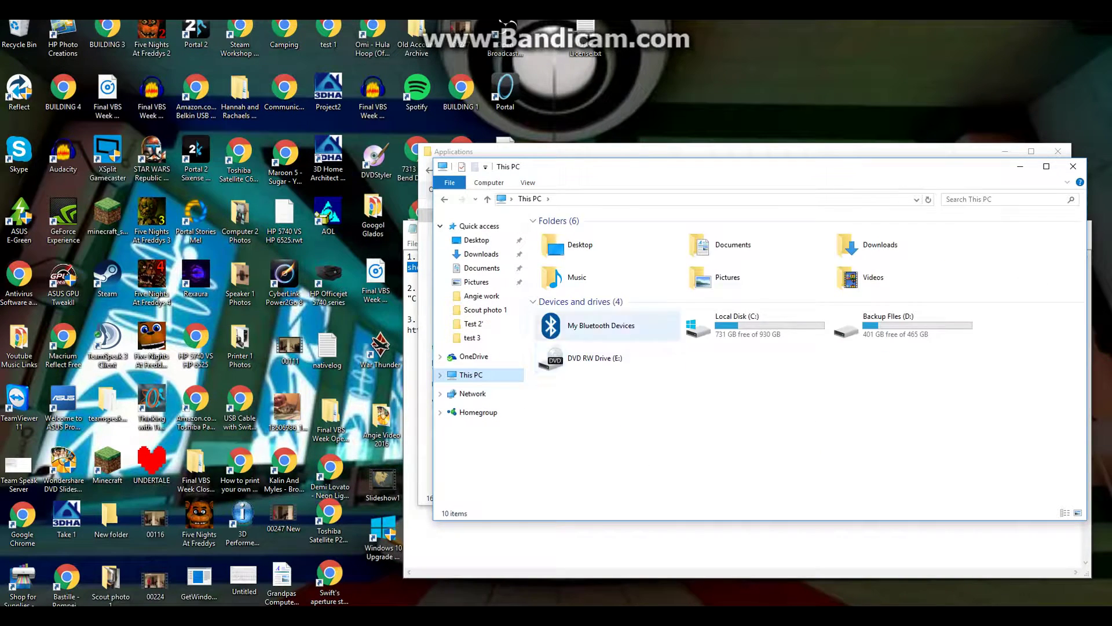
pyautogui.doubleClick(748, 322)
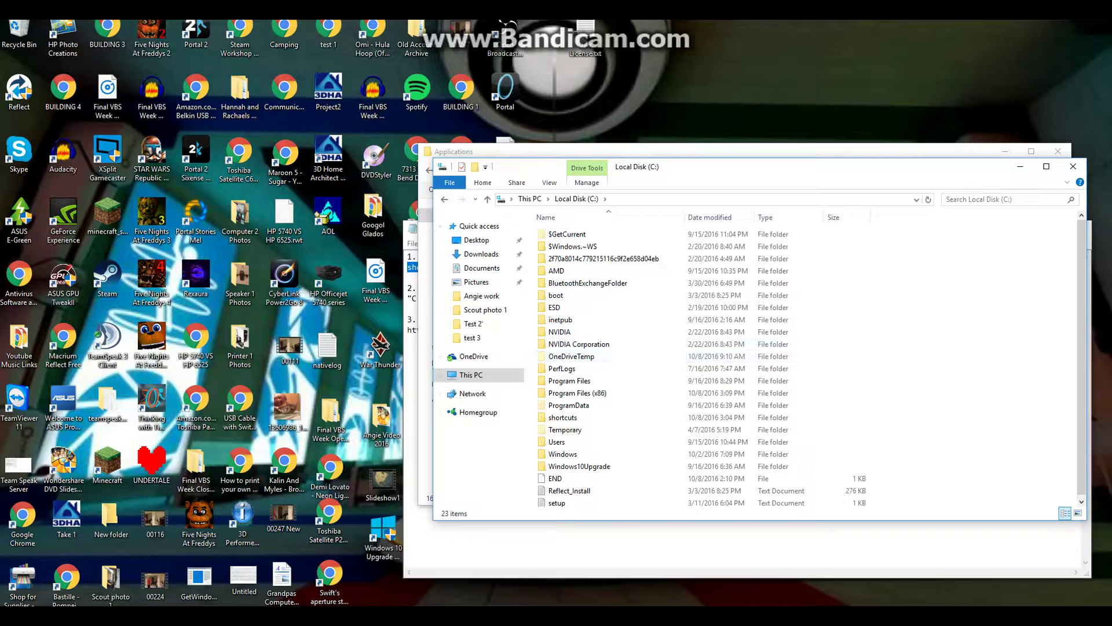
pyautogui.click(530, 199)
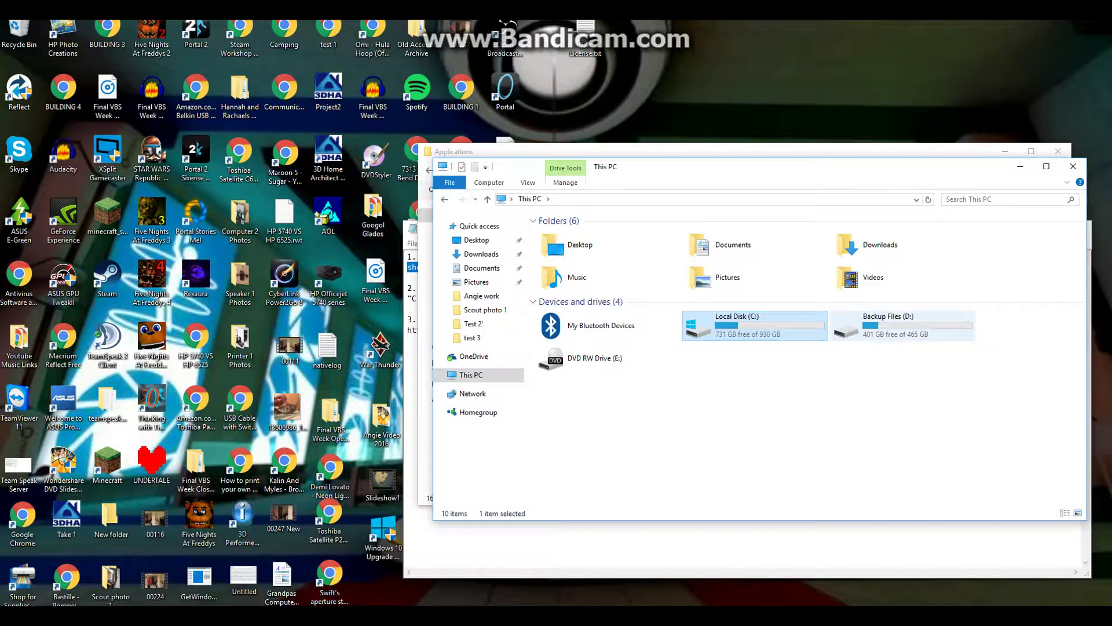
pyautogui.doubleClick(887, 324)
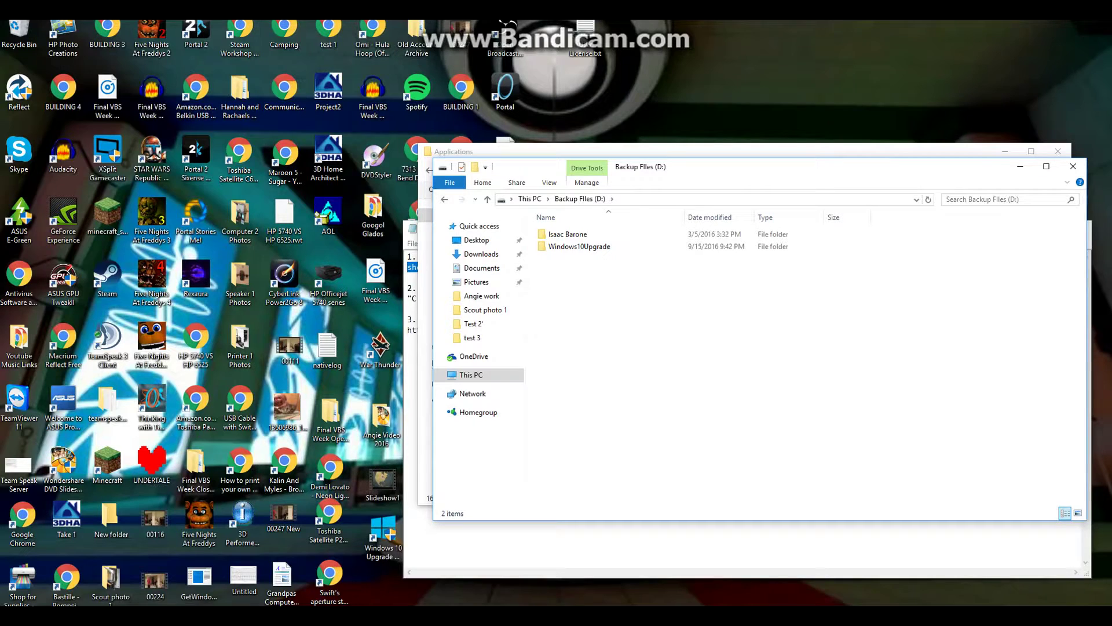
# Step: Create a new folder named shortcuts in the root of the Backup Files (D:) drive
pyautogui.rightClick(554, 273)
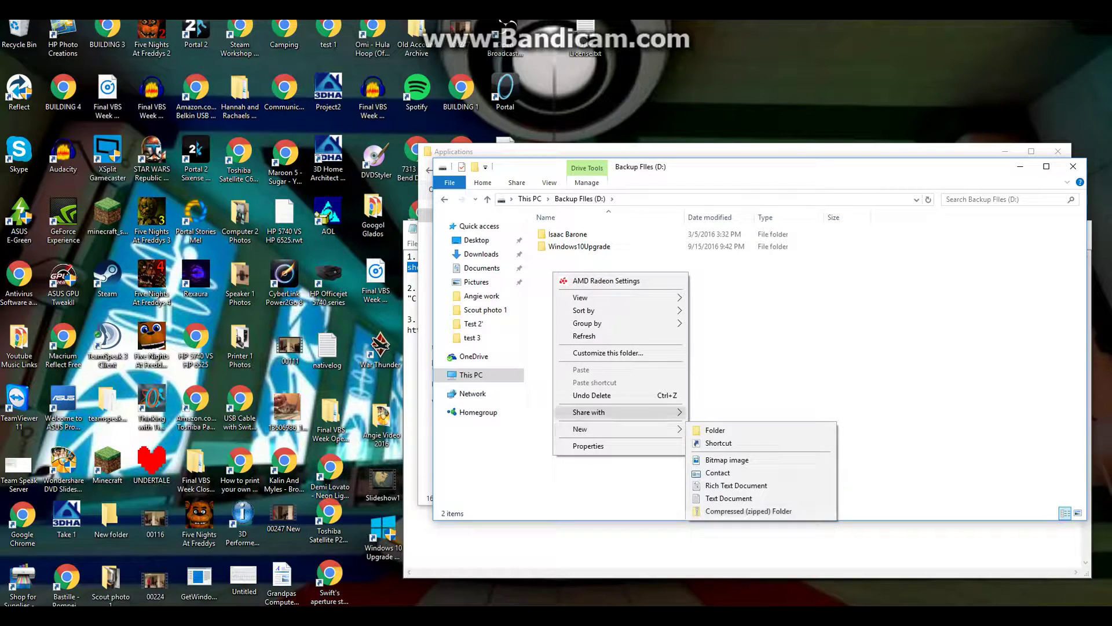
pyautogui.click(716, 431)
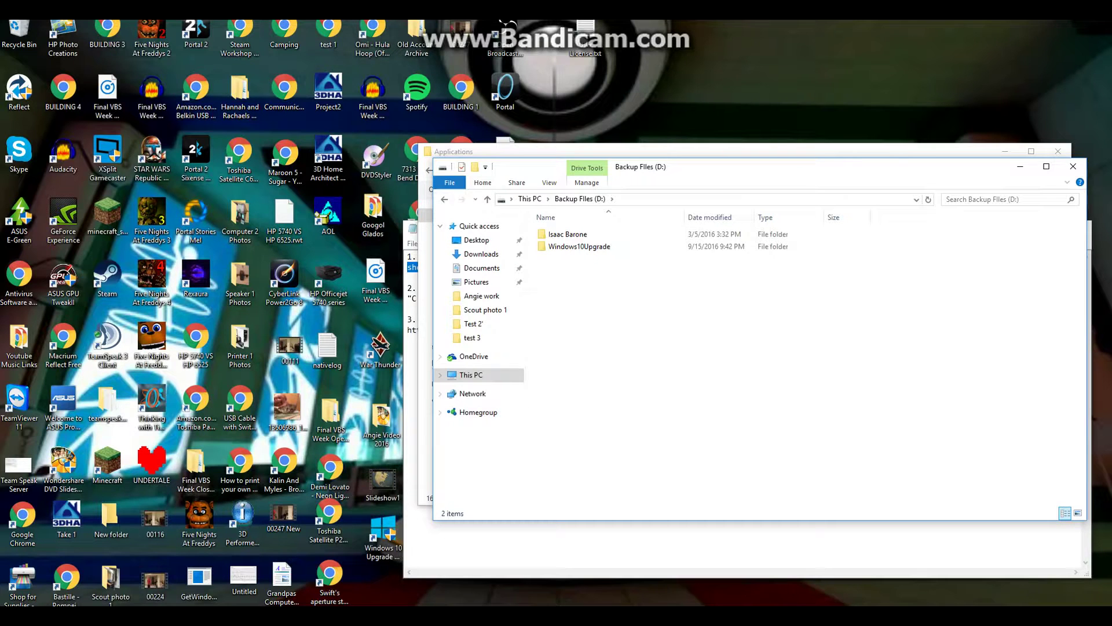
pyautogui.rightClick(587, 283)
pyautogui.moveTo(637, 439)
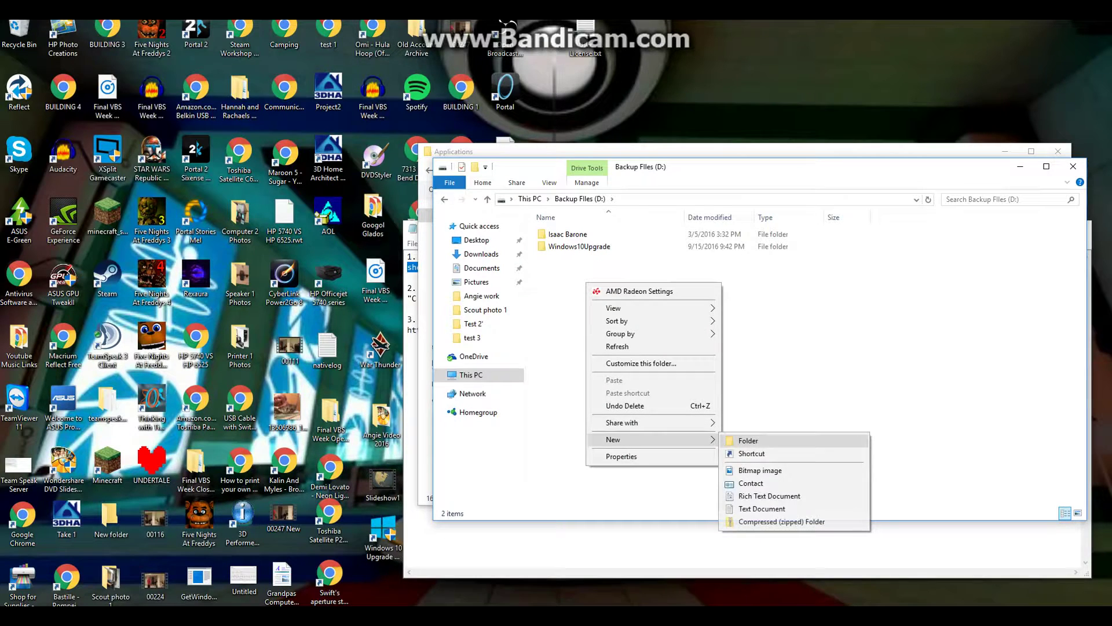
pyautogui.click(747, 441)
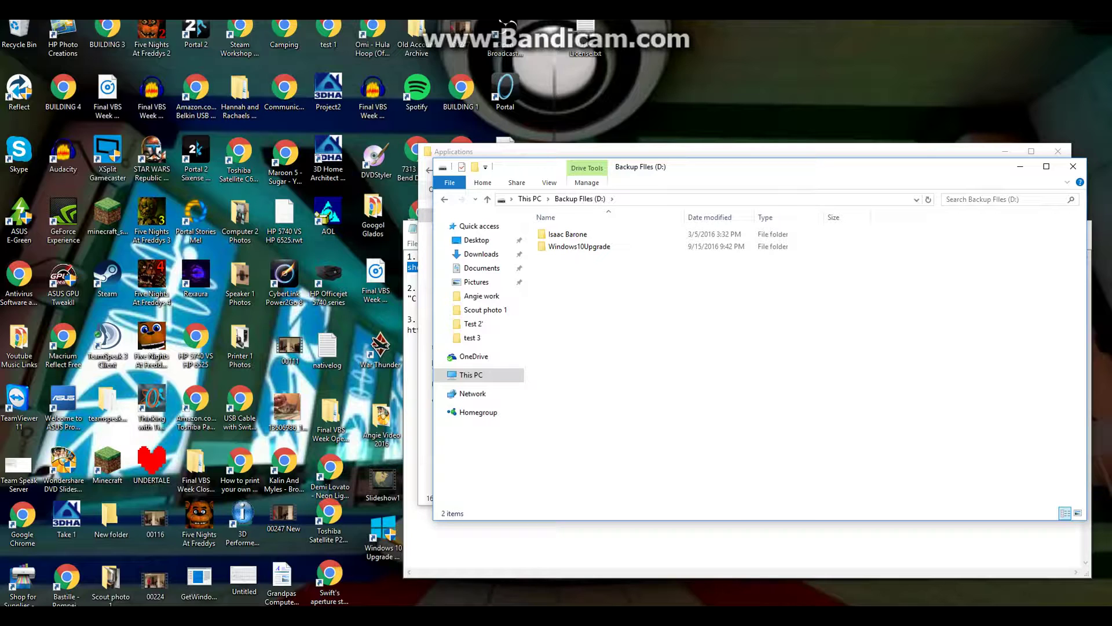
pyautogui.write('sh')
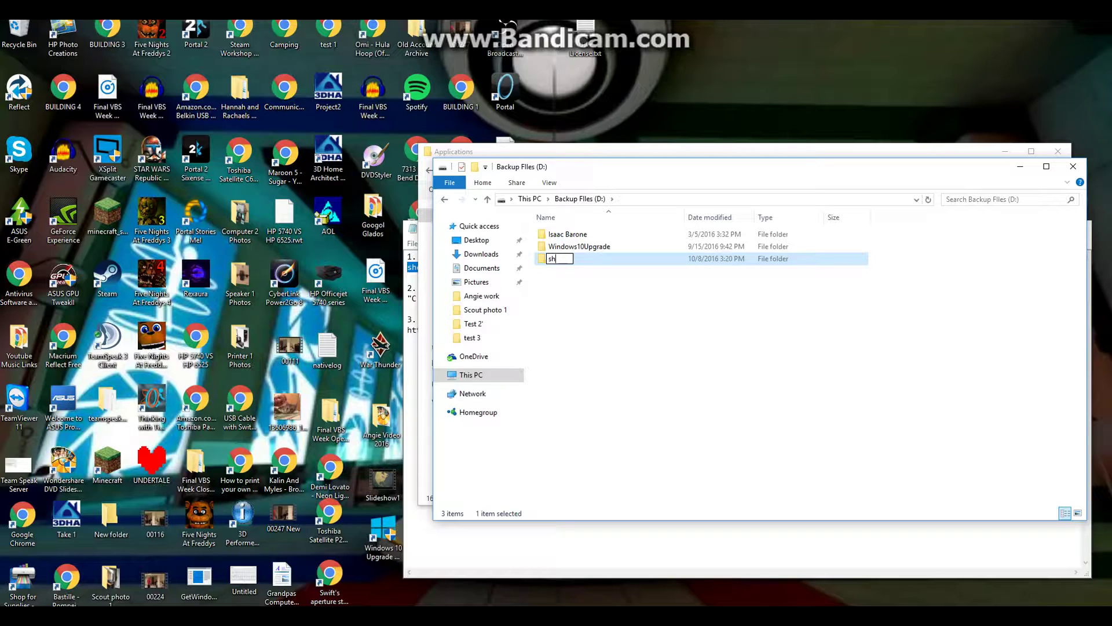
pyautogui.write('ortcuts')
pyautogui.press('Return')
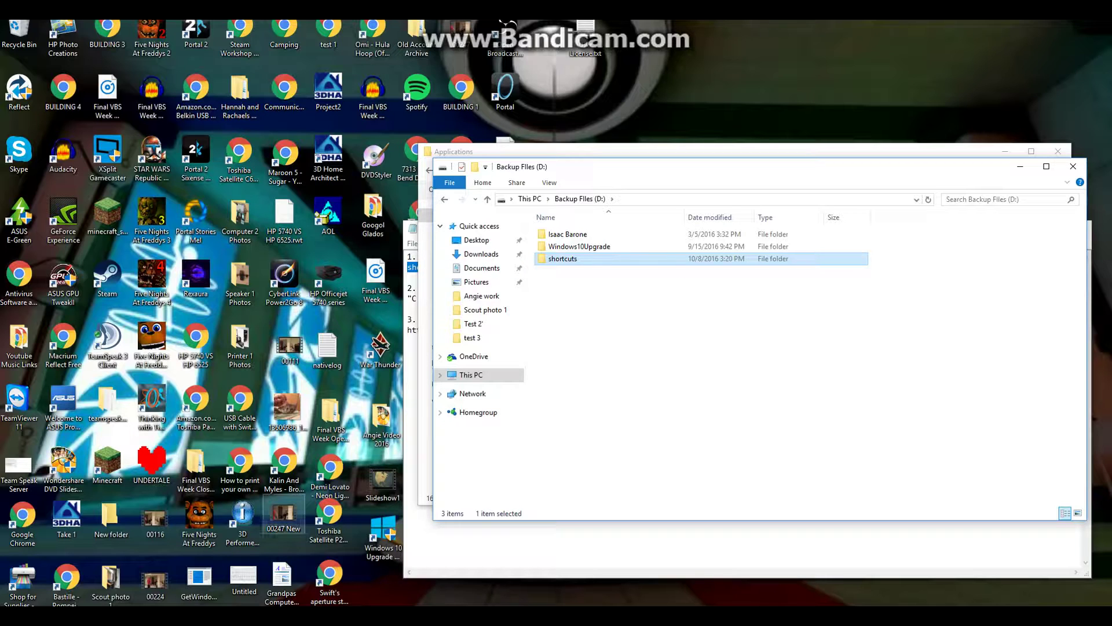
# Step: Open the shortcuts folder and place a shortcut to Halo 5: Forge in it from the Applications window
pyautogui.moveTo(298, 616)
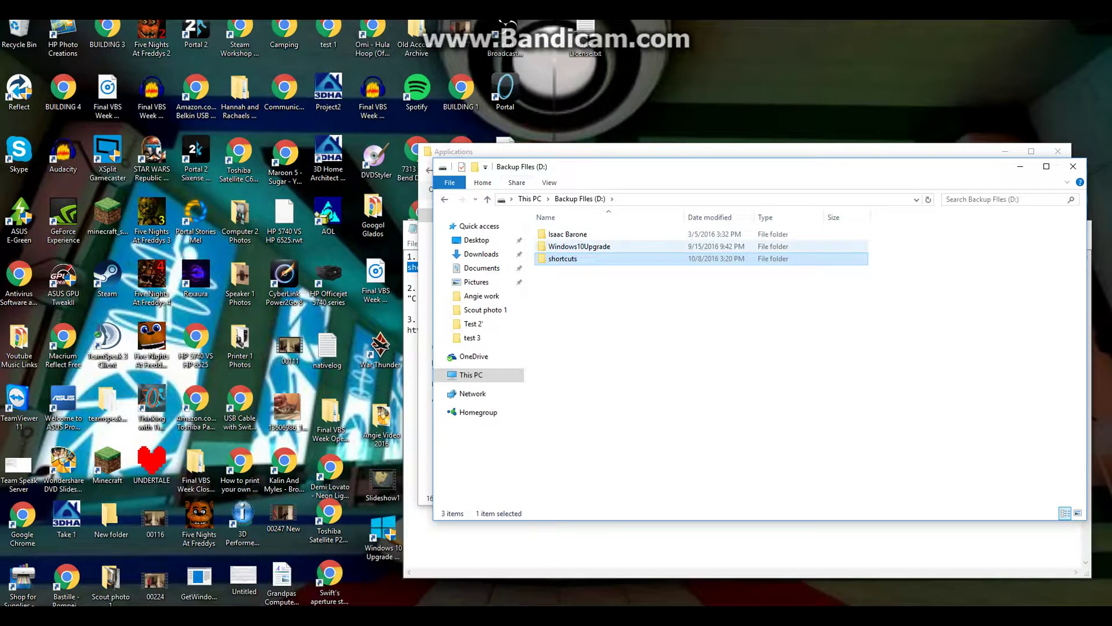
pyautogui.doubleClick(563, 259)
pyautogui.moveTo(501, 149); pyautogui.dragTo(180, 54)
pyautogui.scroll(-10, 567, 249)
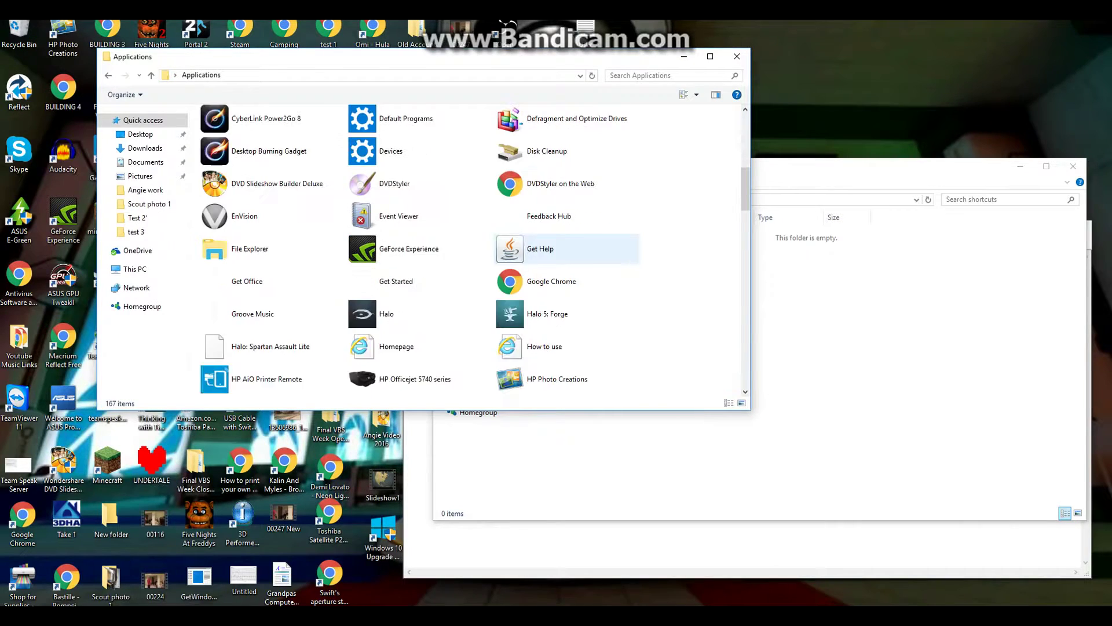
pyautogui.moveTo(542, 216); pyautogui.dragTo(843, 318)
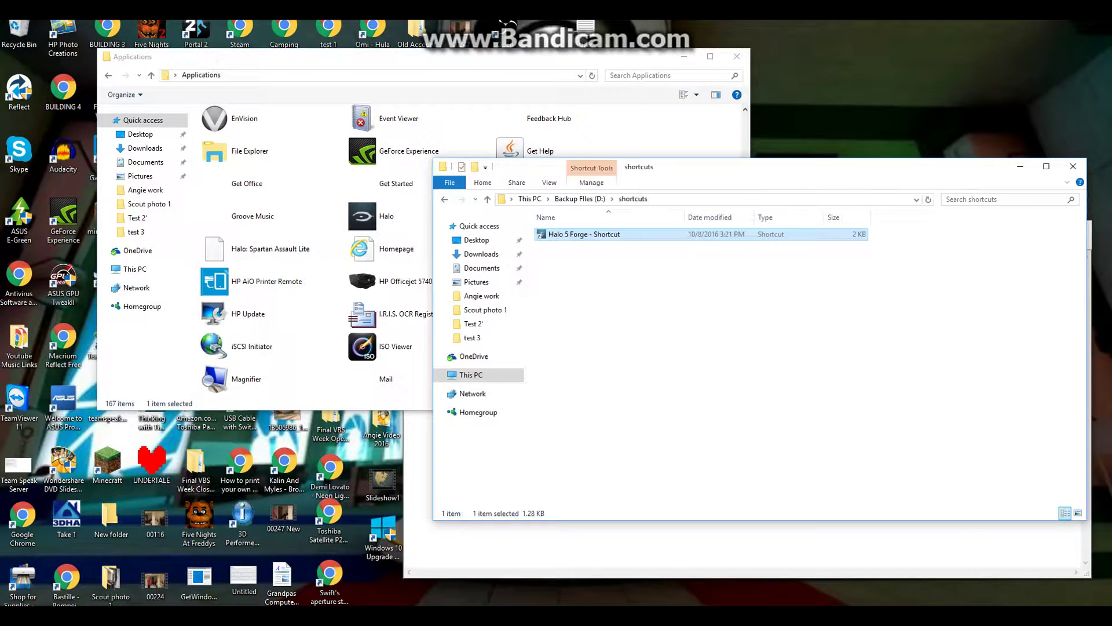
# Step: Rename the new shortcut to Halo 5 Forge and close the Applications window
pyautogui.rightClick(620, 232)
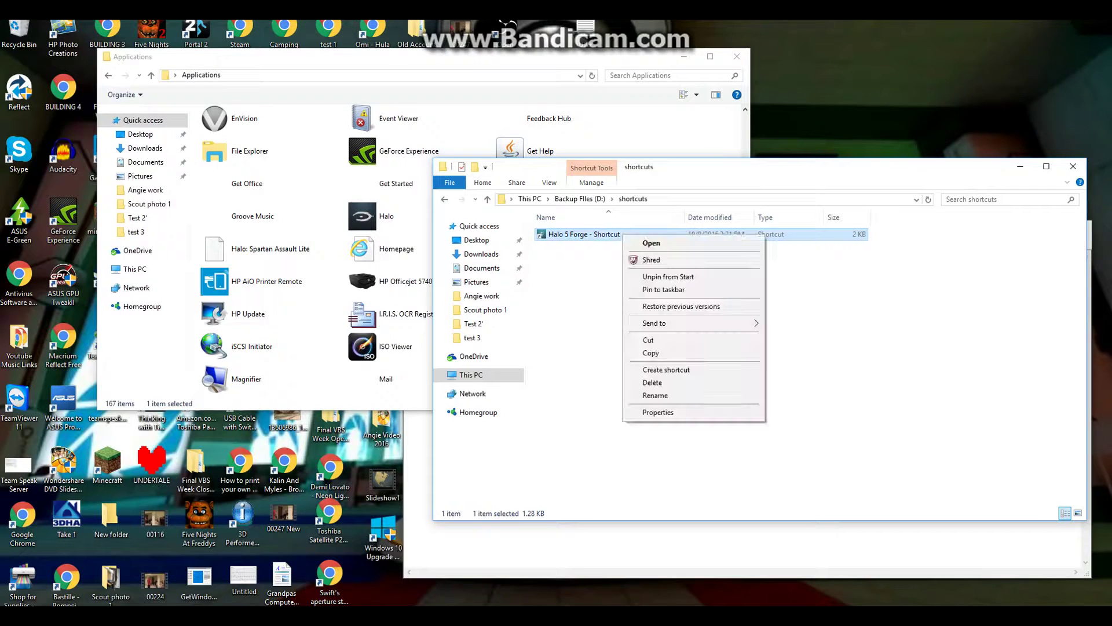
pyautogui.click(753, 396)
pyautogui.press('End')
pyautogui.hotkey('shift', 'Left')
pyautogui.hotkey('shift', 'Left')
pyautogui.hotkey('shift', 'Left')
pyautogui.hotkey('shift', 'Left')
pyautogui.hotkey('shift', 'Left')
pyautogui.hotkey('shift', 'Left')
pyautogui.hotkey('shift', 'Left')
pyautogui.hotkey('shift', 'Left')
pyautogui.hotkey('shift', 'Left')
pyautogui.hotkey('shift', 'Left')
pyautogui.hotkey('shift', 'Left')
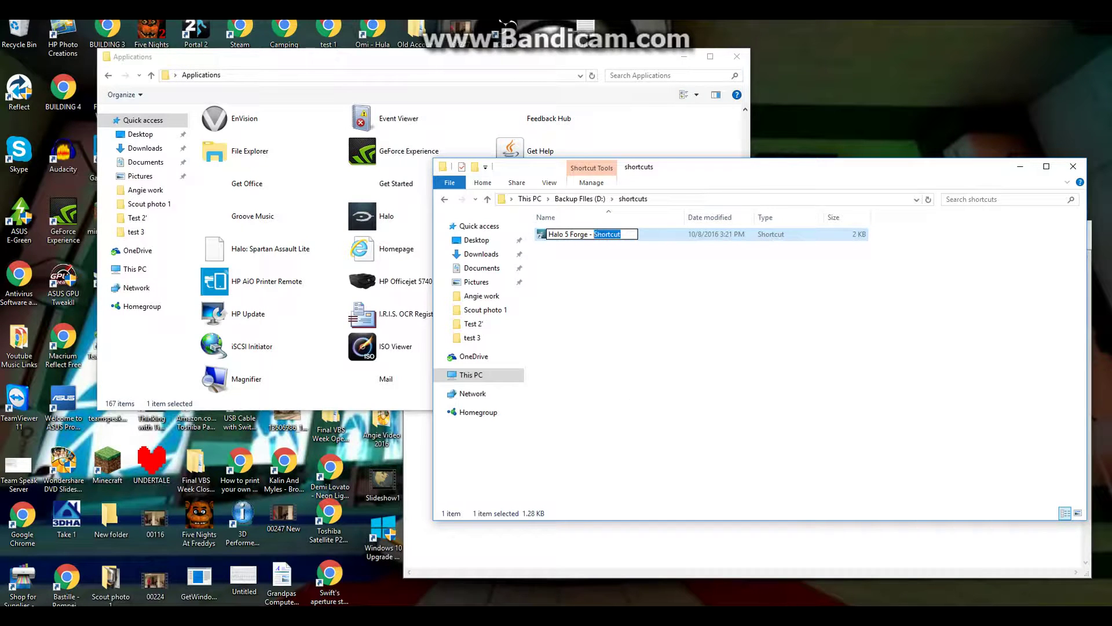
pyautogui.press('BackSpace')
pyautogui.press('Return')
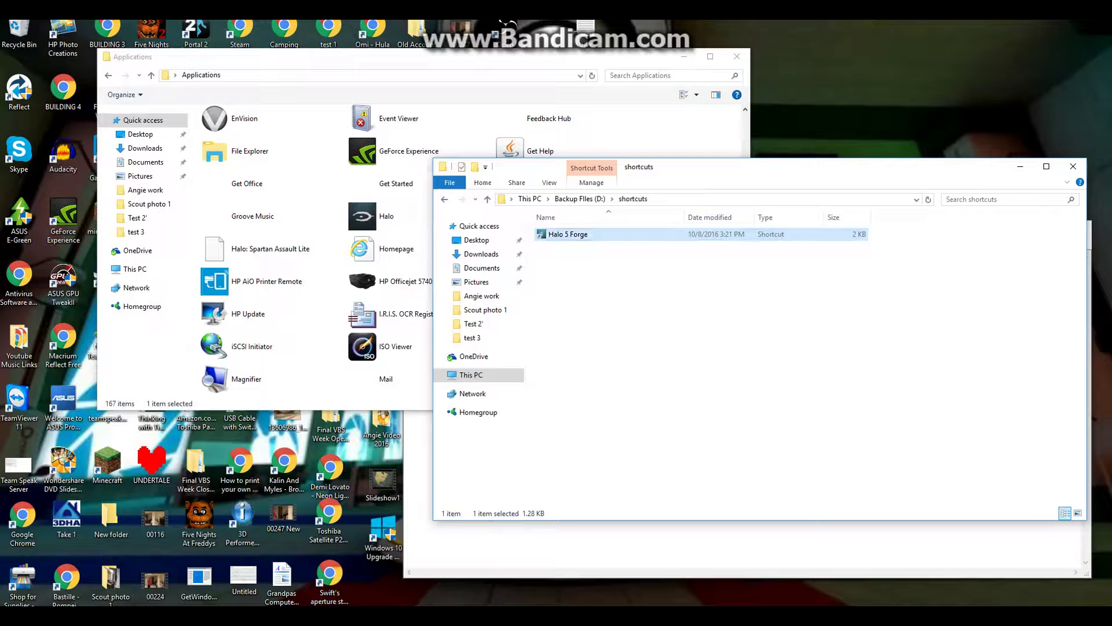
pyautogui.click(737, 56)
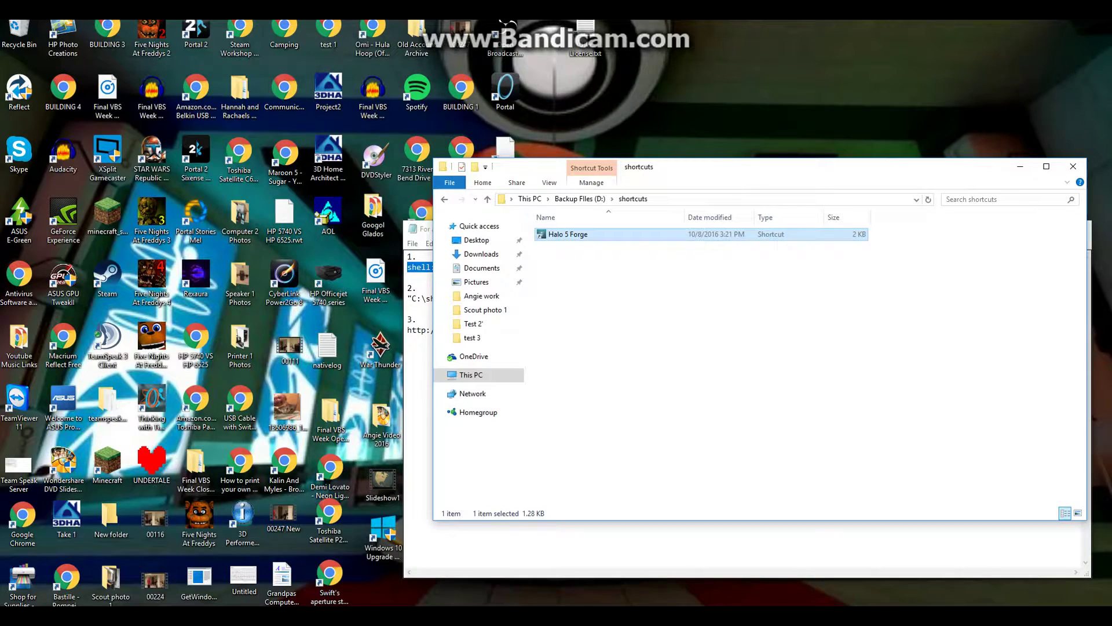
# Step: Switch to the Notepad notes and add a blank line below the "C:\shortcuts\Halo 5 Forge.lnk" path
pyautogui.click(533, 543)
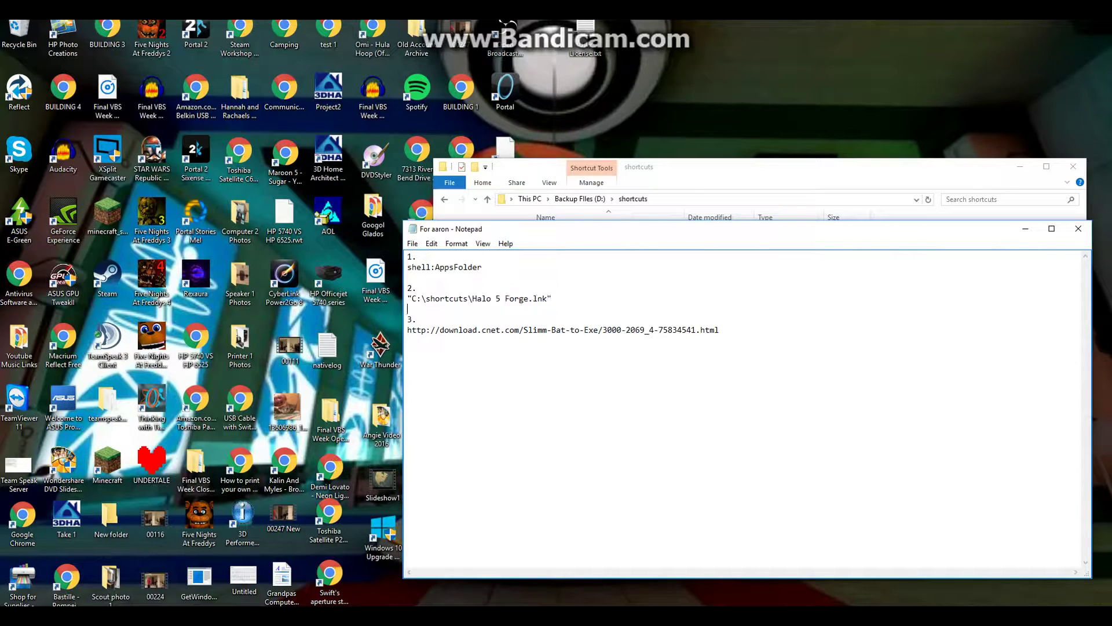
pyautogui.hotkey('shift', 'Home')
pyautogui.hotkey('shift', 'Right')
pyautogui.hotkey('shift', 'Right')
pyautogui.hotkey('shift', 'Right')
pyautogui.hotkey('shift', 'Right')
pyautogui.hotkey('shift', 'Right')
pyautogui.hotkey('shift', 'Right')
pyautogui.hotkey('shift', 'Right')
pyautogui.hotkey('shift', 'Right')
pyautogui.hotkey('shift', 'Right')
pyautogui.hotkey('shift', 'Right')
pyautogui.hotkey('shift', 'Right')
pyautogui.hotkey('shift', 'Right')
pyautogui.hotkey('shift', 'Right')
pyautogui.hotkey('shift', 'Right')
pyautogui.hotkey('shift', 'Right')
pyautogui.hotkey('shift', 'Right')
pyautogui.hotkey('shift', 'Right')
pyautogui.hotkey('shift', 'Right')
pyautogui.hotkey('shift', 'Right')
pyautogui.hotkey('shift', 'Right')
pyautogui.press('Return')
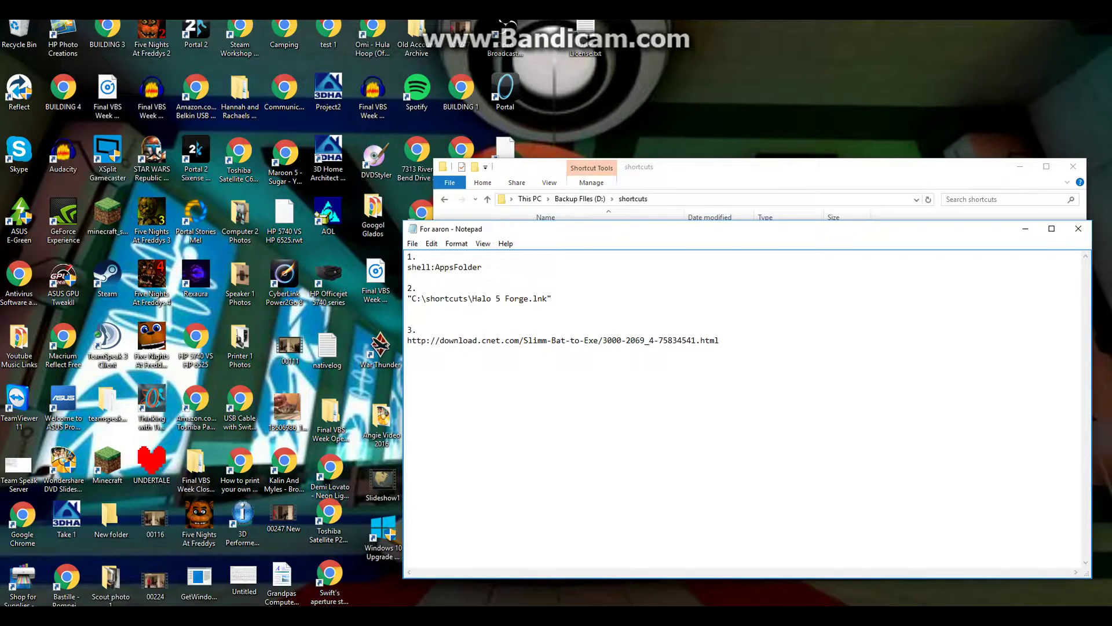
# Step: Compare the drive letter of the path in the notes with the location of the shortcuts folder
pyautogui.hotkey('alt', 'Tab')
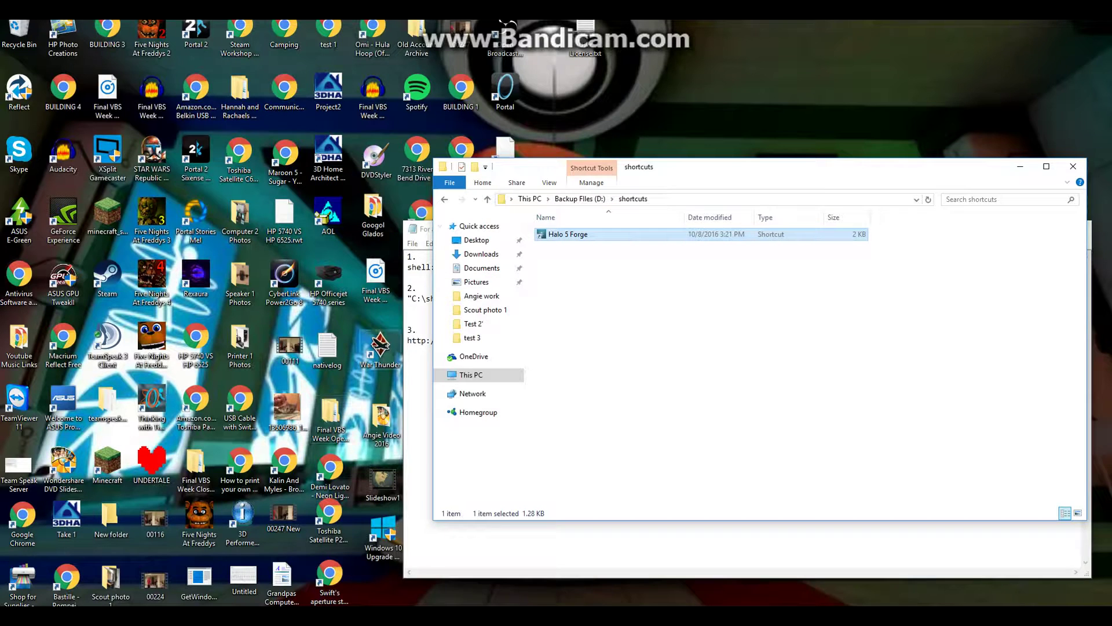
pyautogui.click(415, 299)
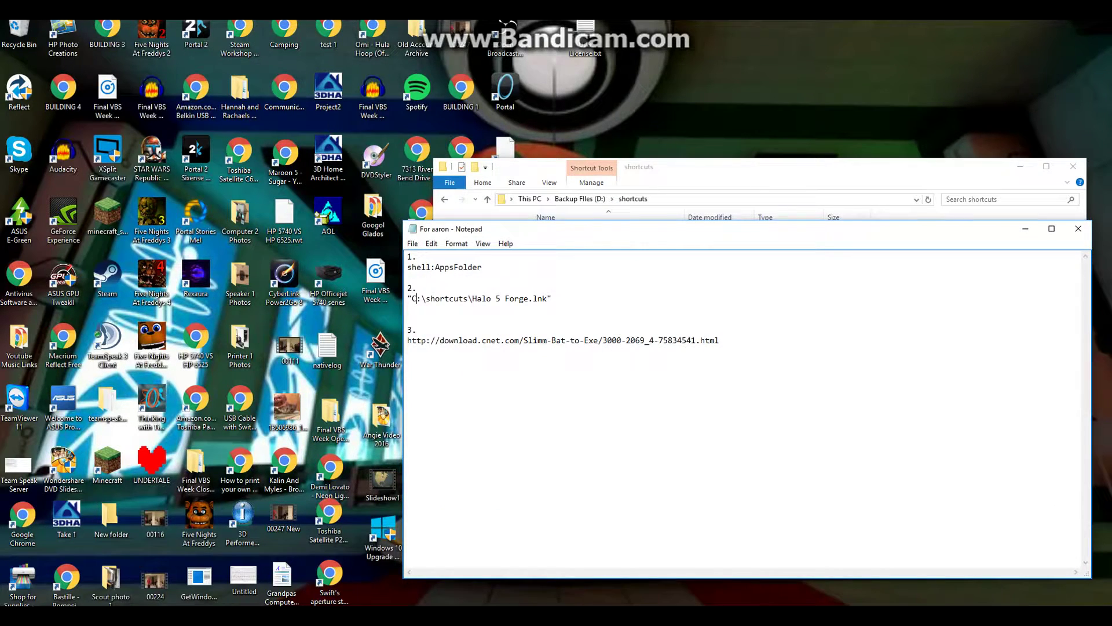
pyautogui.hotkey('alt', 'Tab')
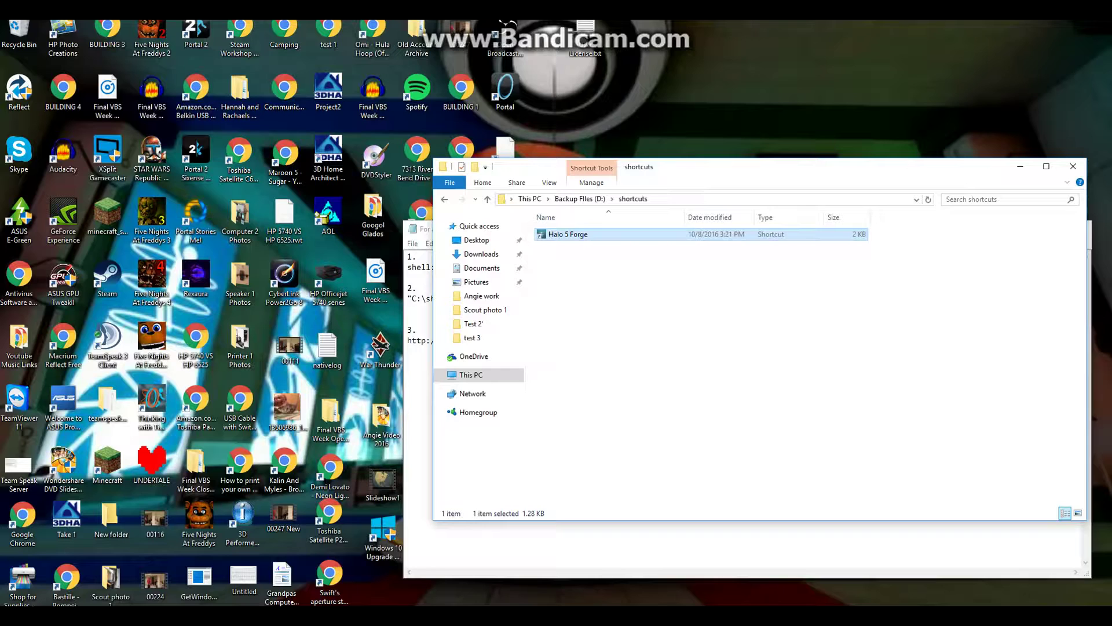
# Step: Open a Command Prompt and enter the shortcut's full path "D:\shortcuts\Halo 5 Forge.lnk" at the prompt
pyautogui.press('super')
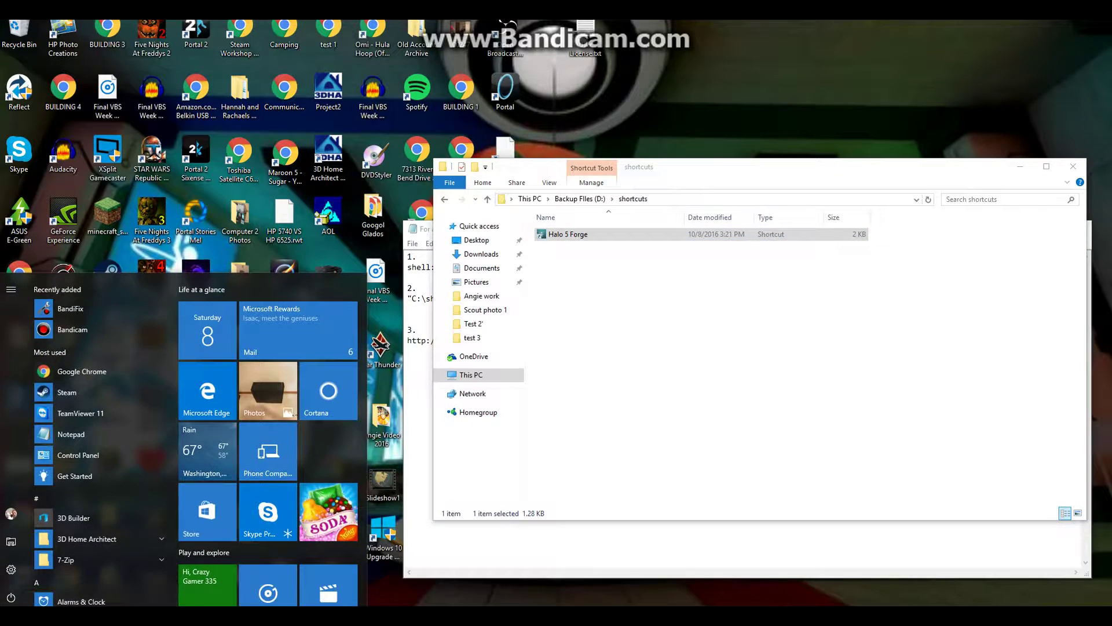
pyautogui.press('Escape')
pyautogui.write('cmd')
pyautogui.press('Return')
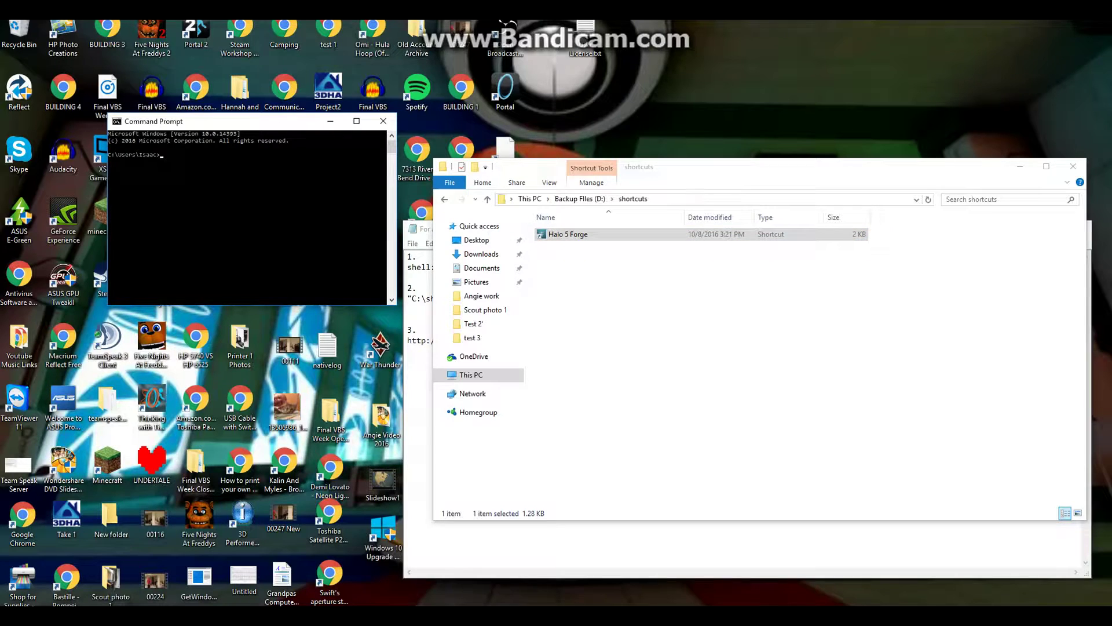
pyautogui.write('"D:\\shortcuts\\Halo 5 Forge.lnk"')
# Step: Copy the quoted shortcut path from the Command Prompt and close the Command Prompt window
pyautogui.rightClick(160, 154)
pyautogui.click(176, 161)
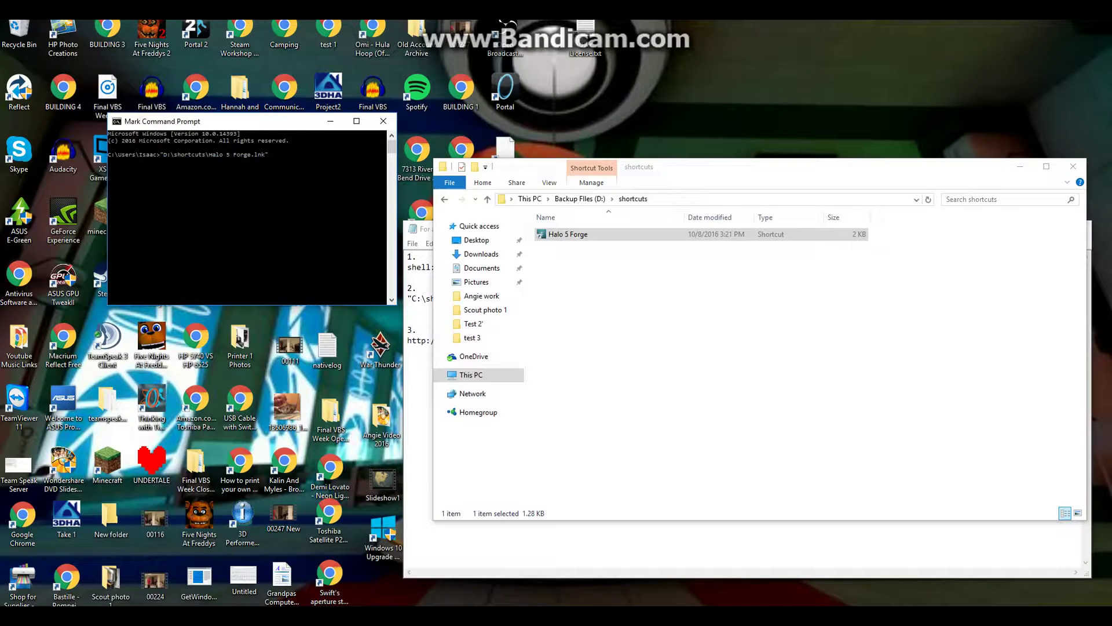
pyautogui.moveTo(162, 154); pyautogui.dragTo(270, 155)
pyautogui.press('super+c')
pyautogui.click(383, 120)
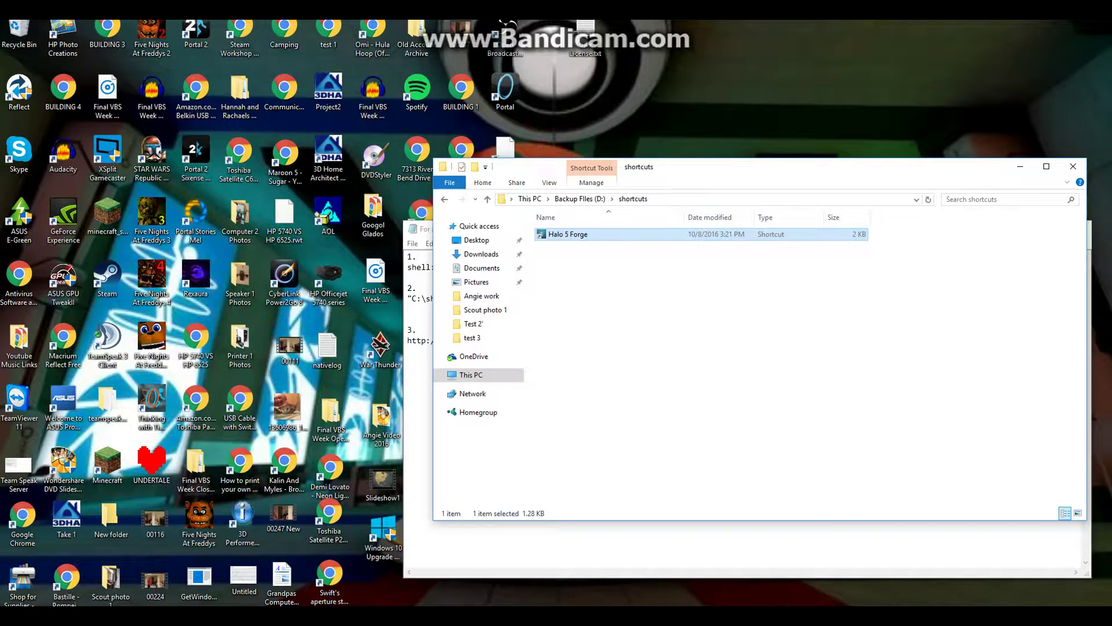
pyautogui.click(602, 288)
pyautogui.rightClick(603, 288)
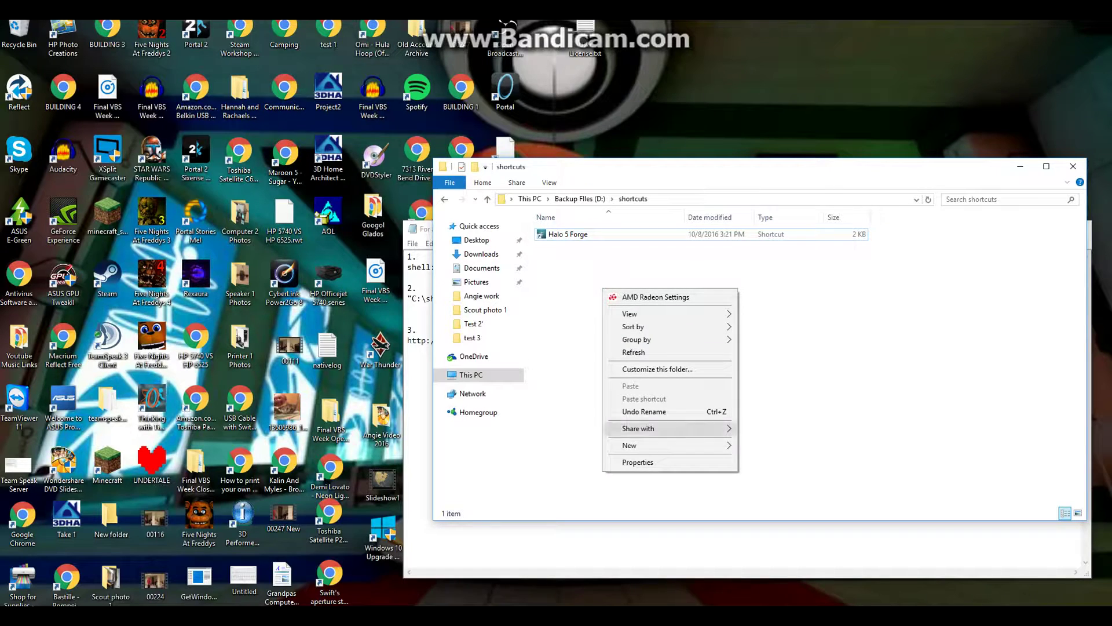
pyautogui.moveTo(666, 445)
pyautogui.click(769, 460)
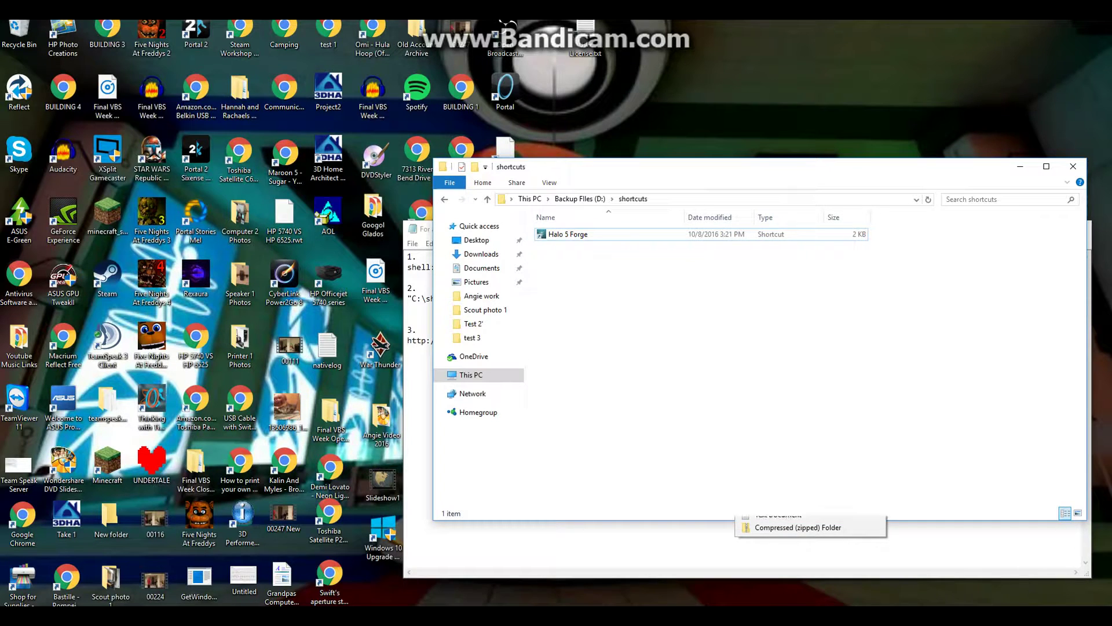
# Step: Open a new blank Notepad document and paste the copied shortcut path into it
pyautogui.press('super')
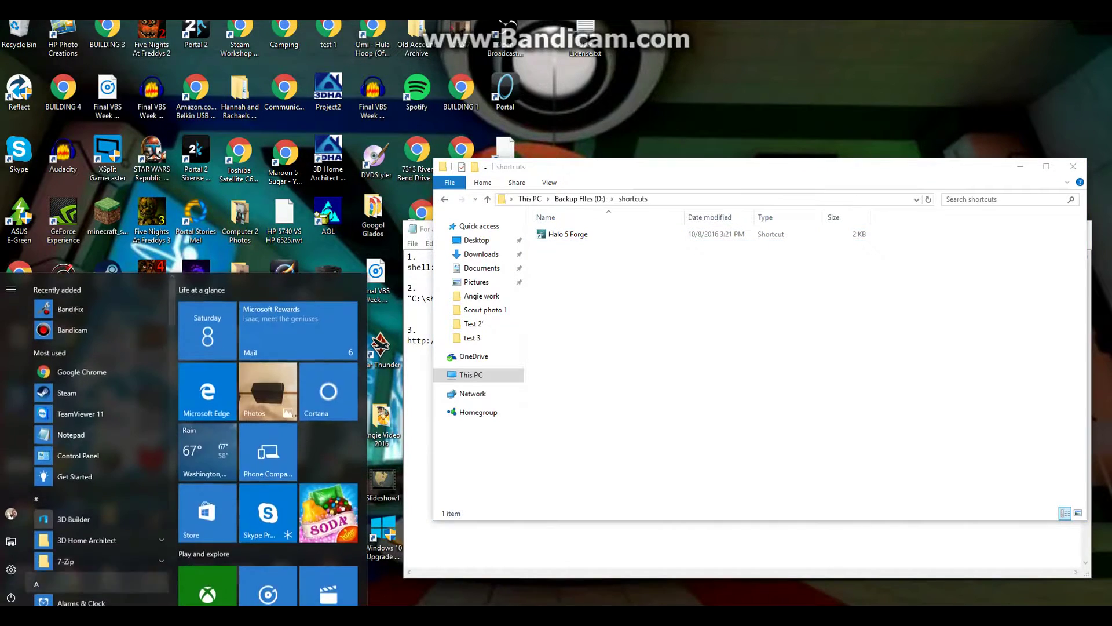
pyautogui.write('notepad')
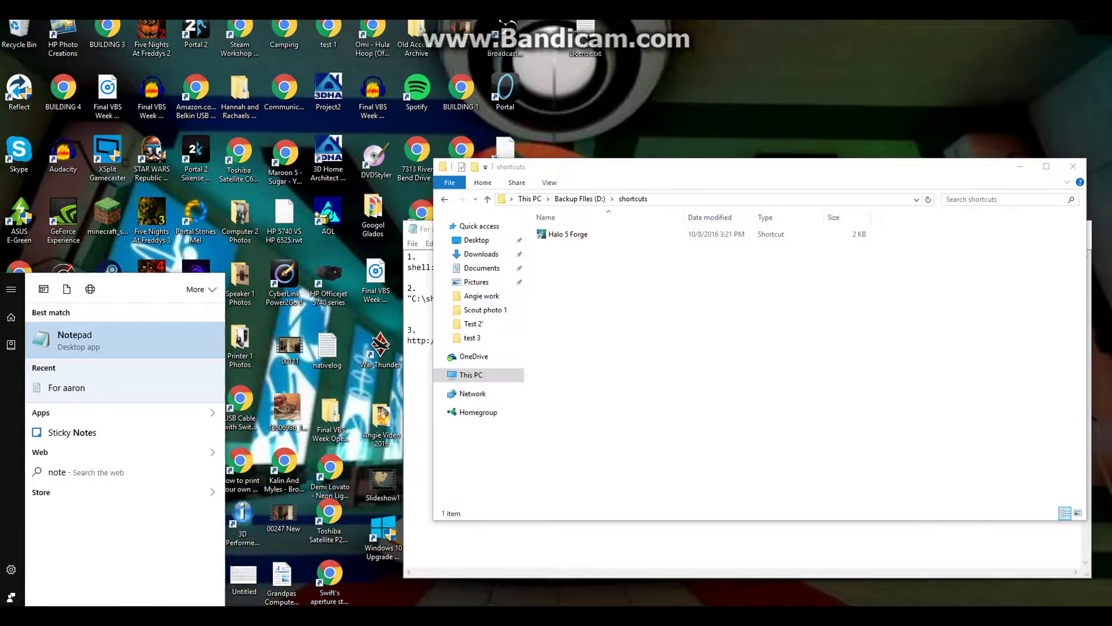
pyautogui.press('Return')
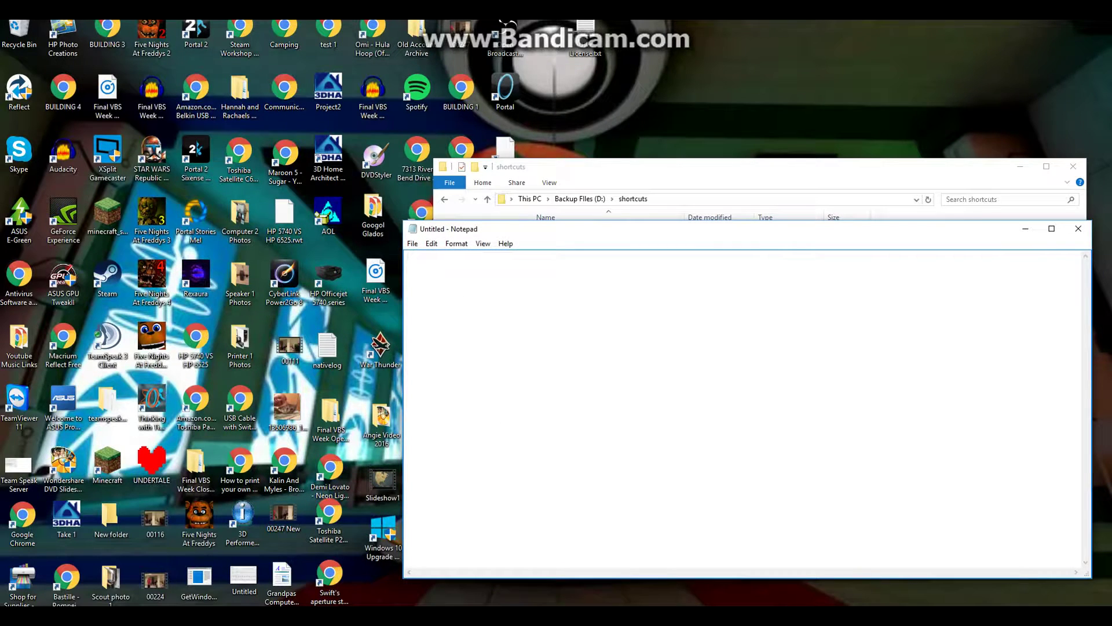
pyautogui.rightClick(462, 267)
pyautogui.click(498, 315)
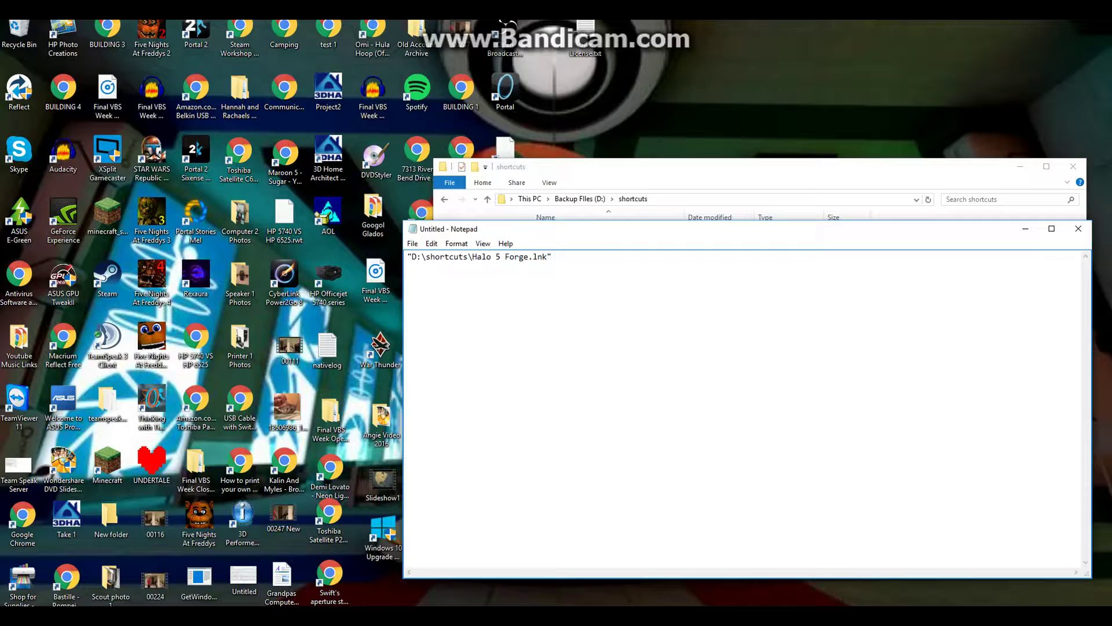
# Step: Open the shortcuts folder on Local Disk (C:) in a second File Explorer window and open its Halo 5 Forge batch file for editing
pyautogui.moveTo(602, 170); pyautogui.dragTo(509, 84)
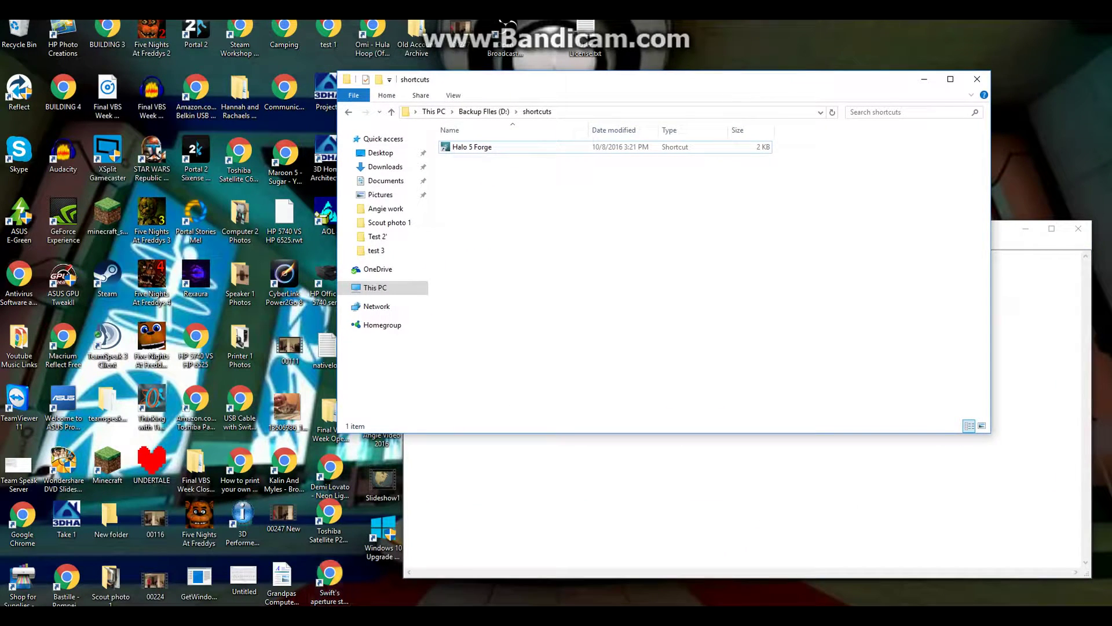
pyautogui.rightClick(297, 616)
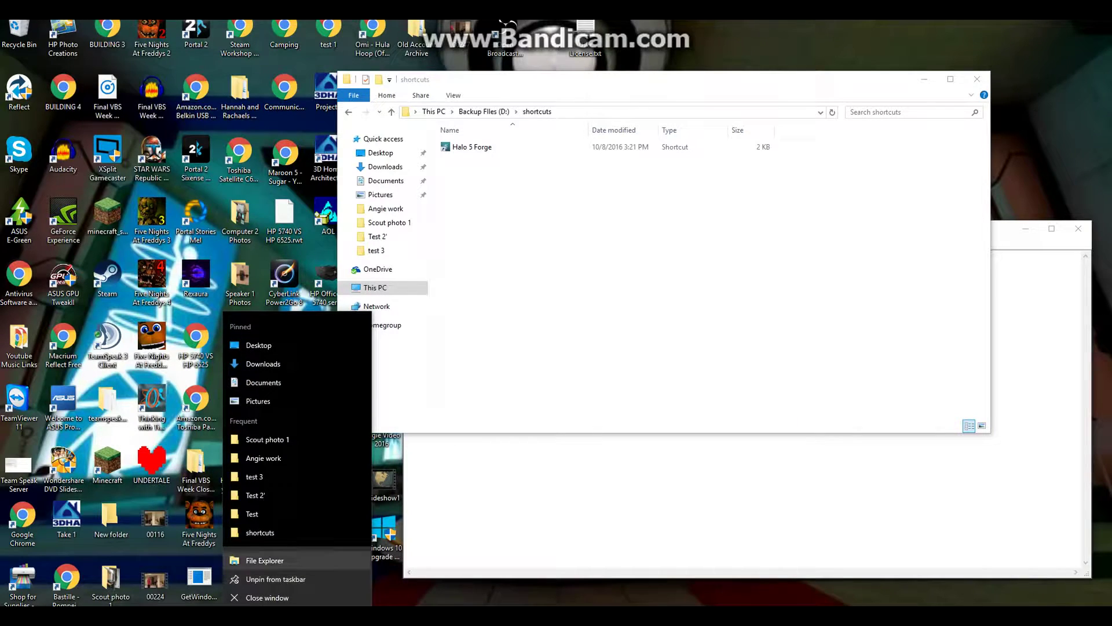
pyautogui.click(255, 561)
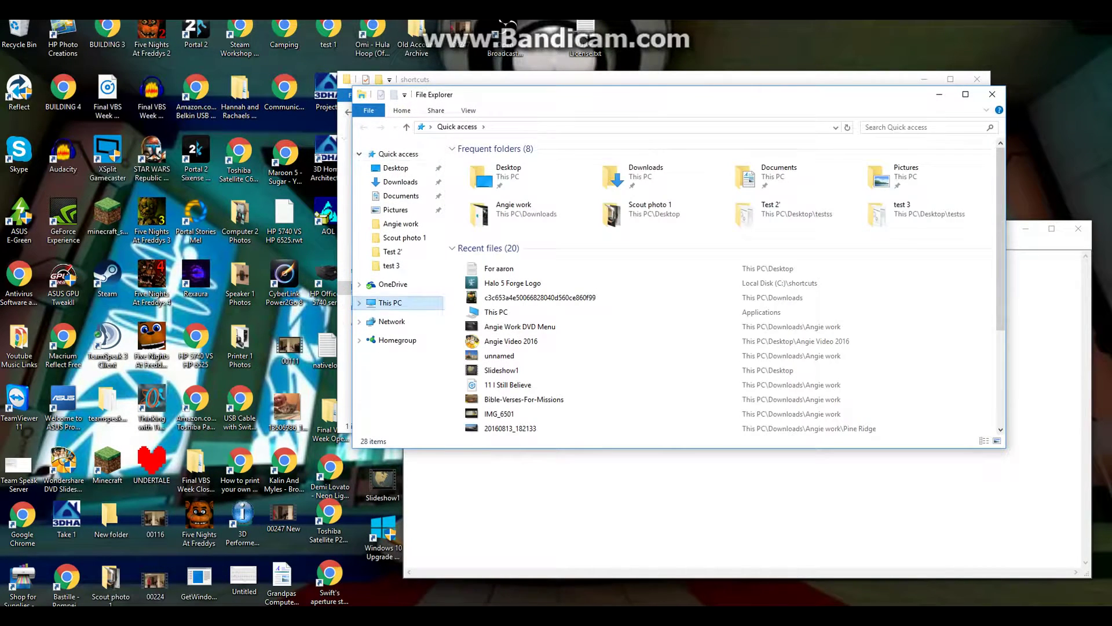
pyautogui.click(390, 303)
pyautogui.doubleClick(644, 248)
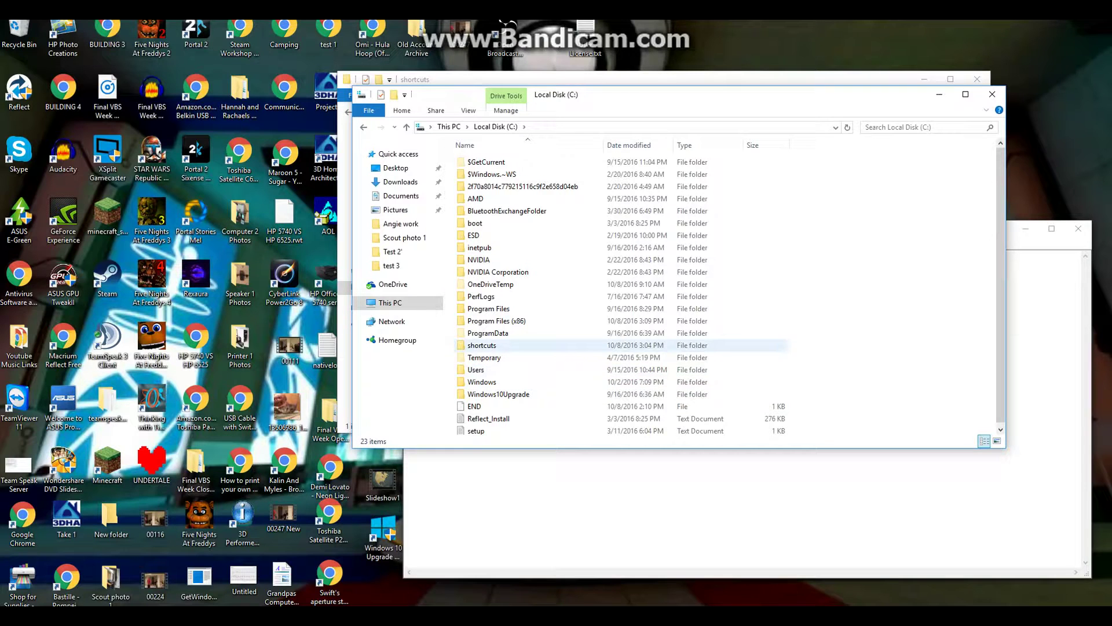
pyautogui.doubleClick(482, 345)
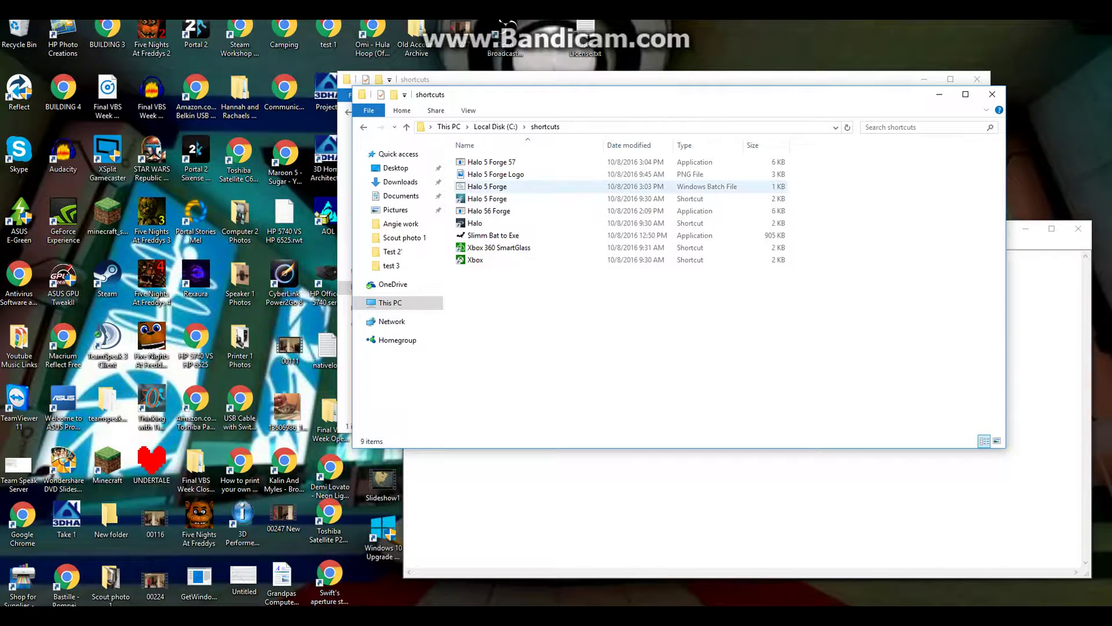
pyautogui.click(487, 186)
pyautogui.rightClick(498, 186)
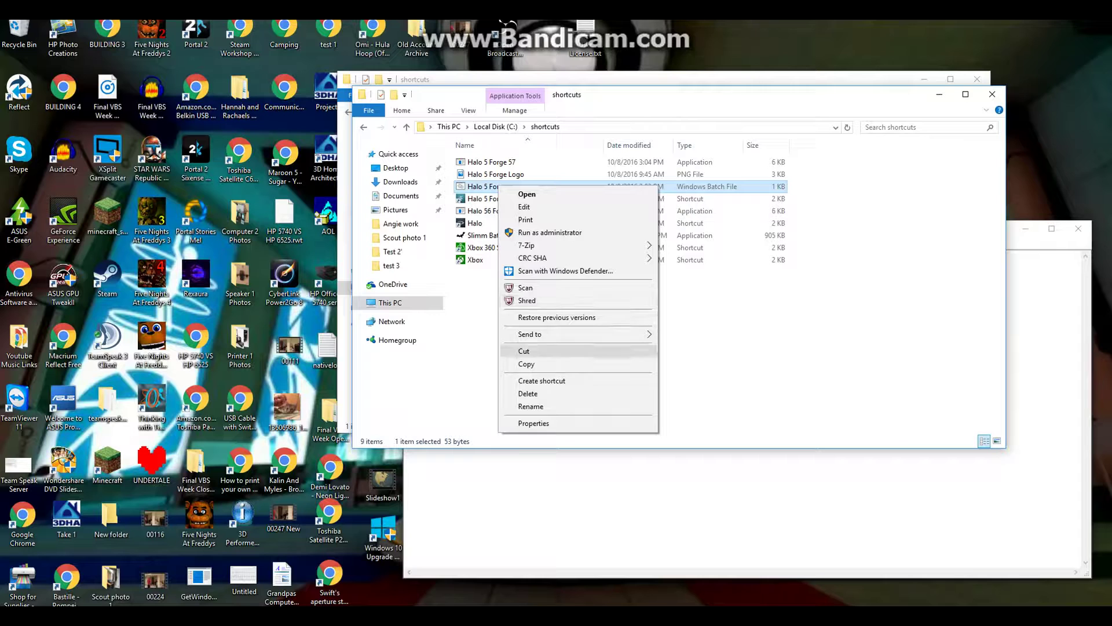
pyautogui.click(525, 207)
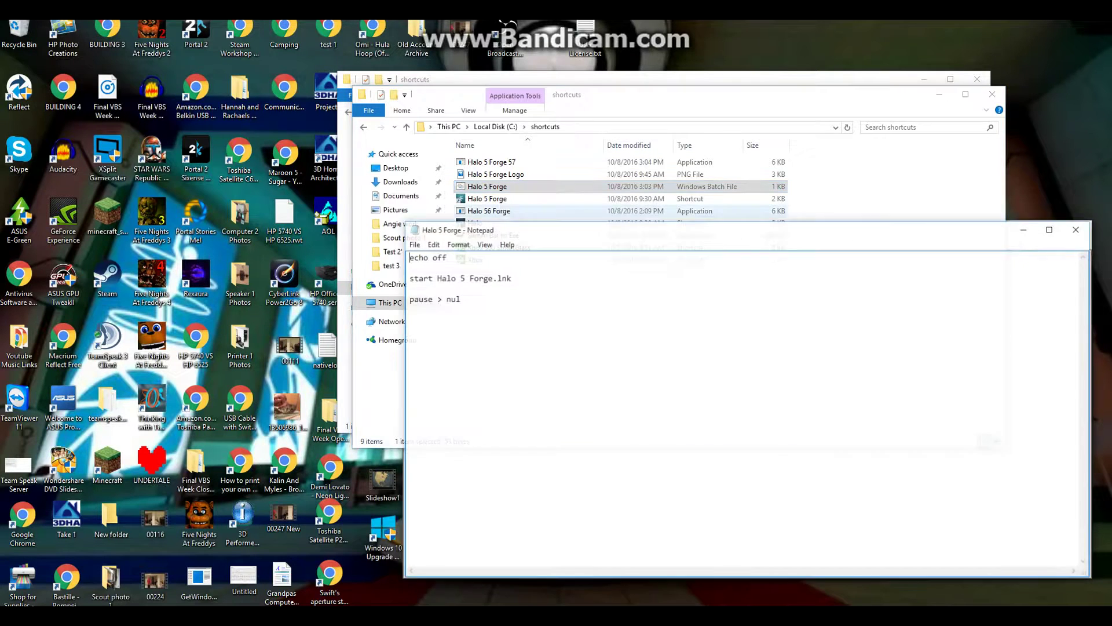
# Step: Copy the "pause > nul" line from the existing batch file, and close the file and the C: shortcuts folder
pyautogui.moveTo(459, 298); pyautogui.dragTo(407, 299)
pyautogui.rightClick(408, 298)
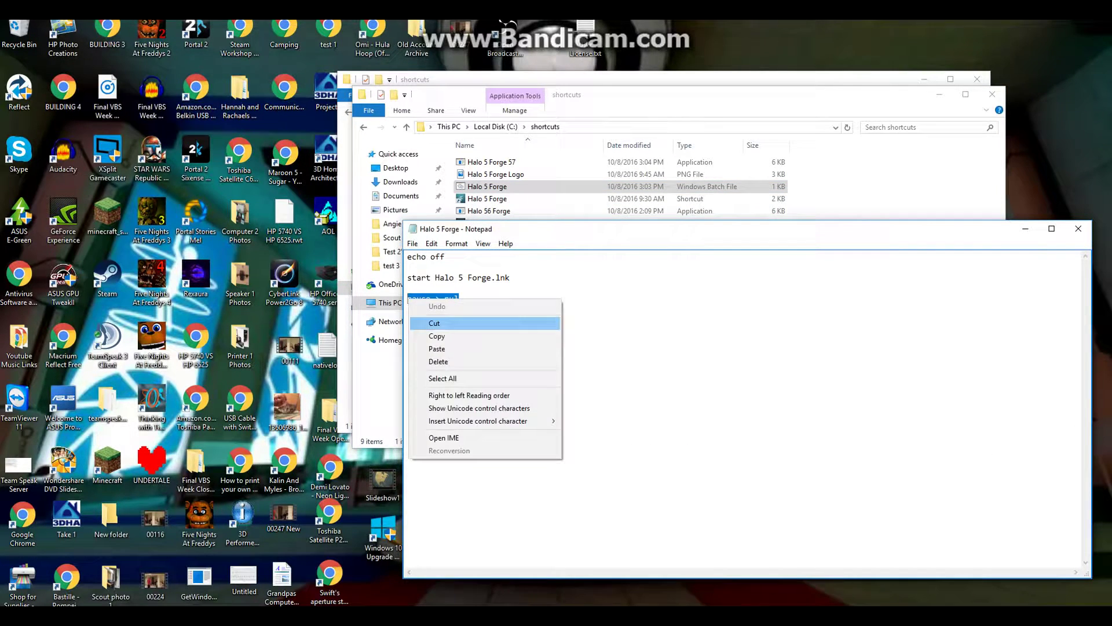
pyautogui.click(441, 336)
pyautogui.click(1079, 228)
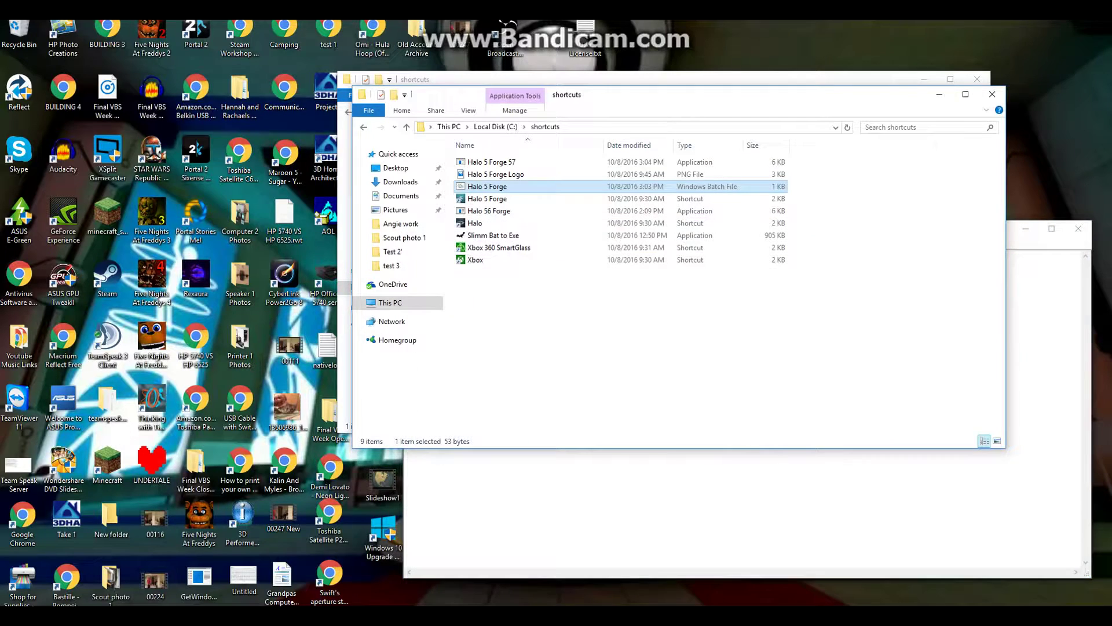
pyautogui.click(993, 94)
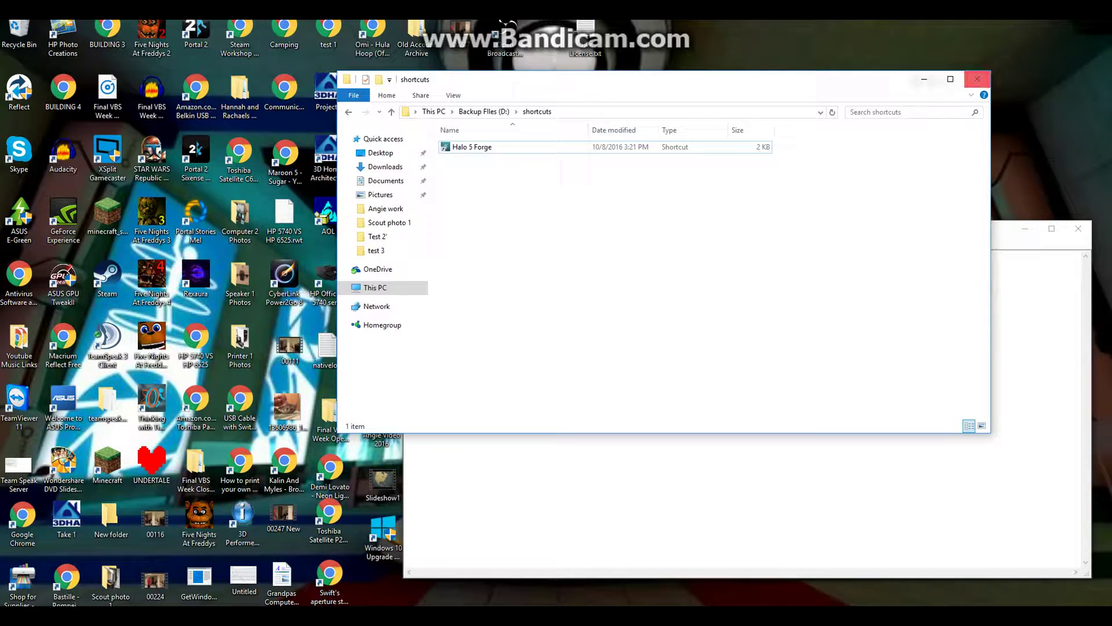
# Step: Paste "pause > nul" below the shortcut path in the untitled Notepad document, leaving one blank line between them
pyautogui.click(1036, 348)
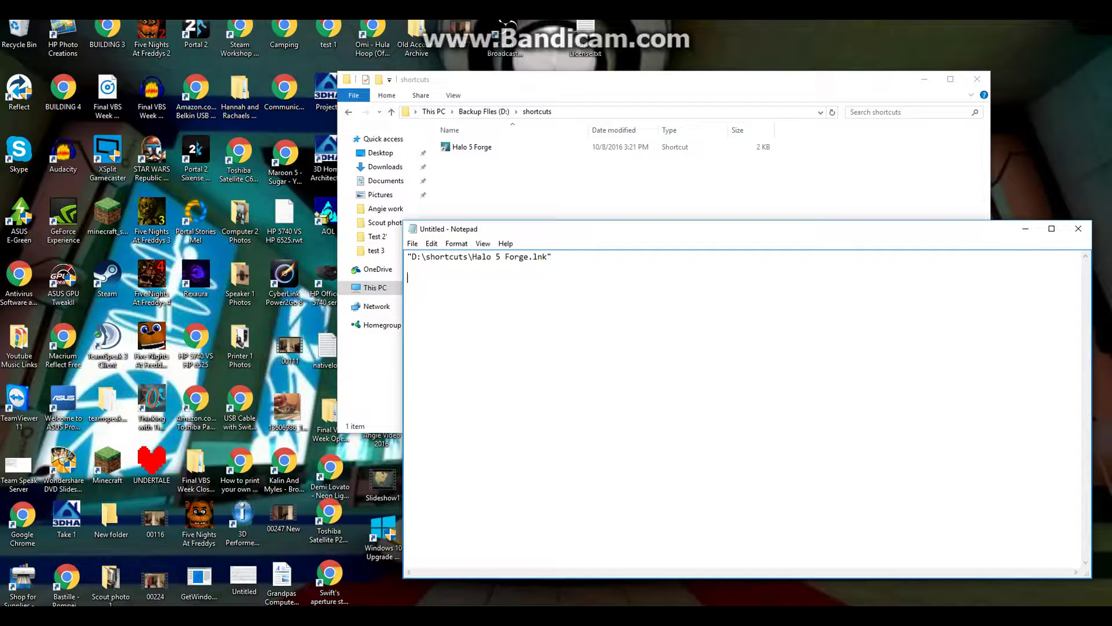
pyautogui.press('Return')
pyautogui.press('Return')
pyautogui.hotkey('ctrl', 'v')
# Step: Start saving the Notepad document under a new name and choose the shortcuts folder on Backup Files (D:) as its location
pyautogui.hotkey('alt', 'f')
pyautogui.press('Down')
pyautogui.press('Down')
pyautogui.press('Down')
pyautogui.press('Return')
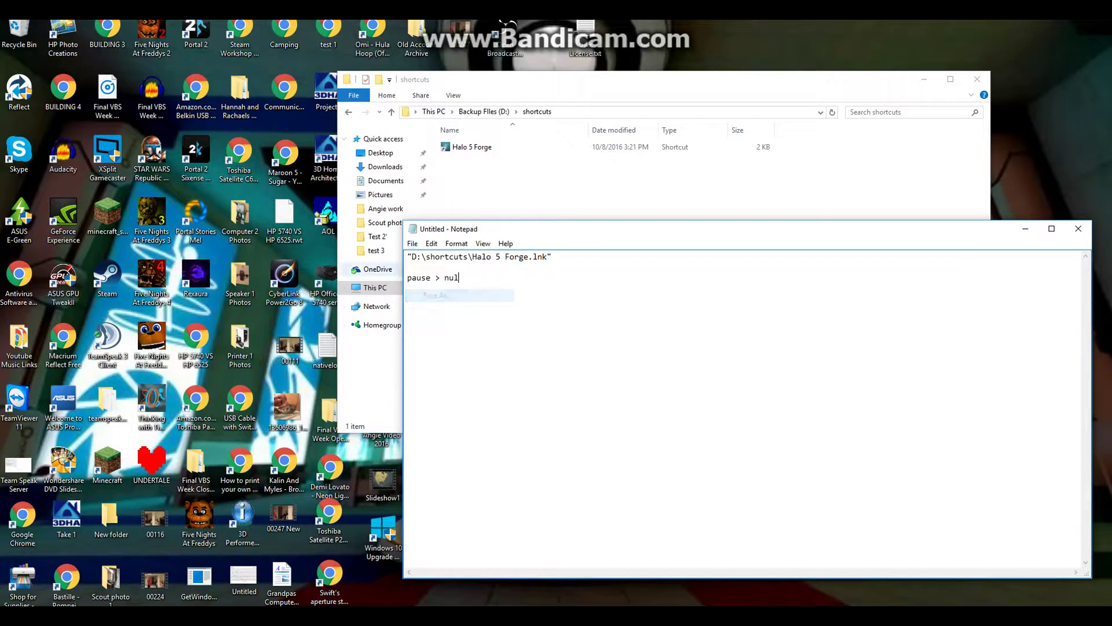
pyautogui.scroll(-2, 458, 377)
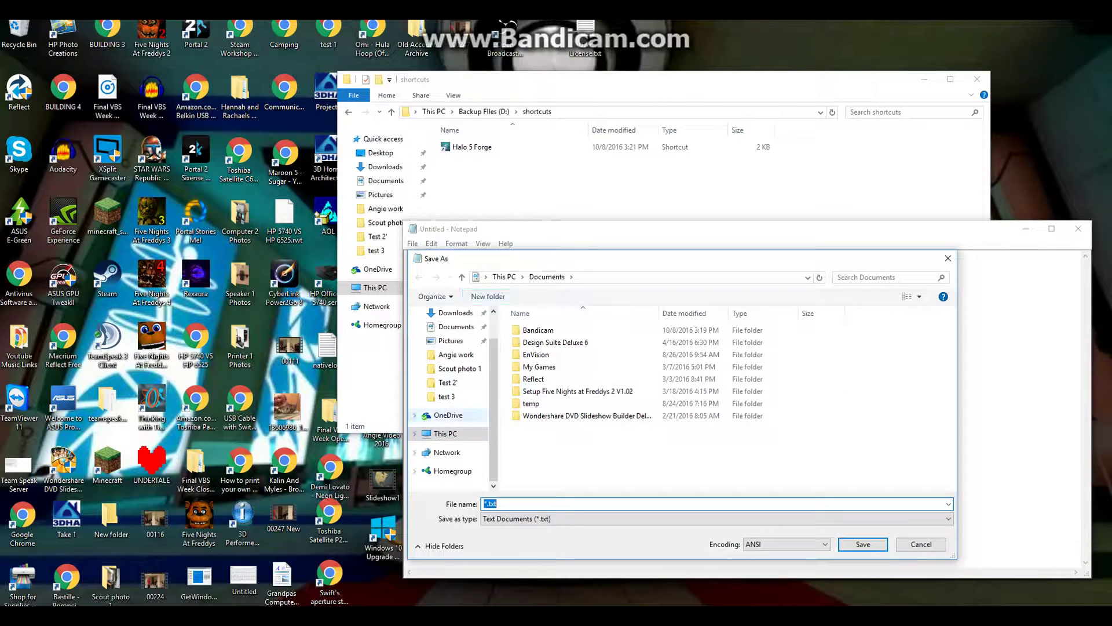
pyautogui.click(446, 434)
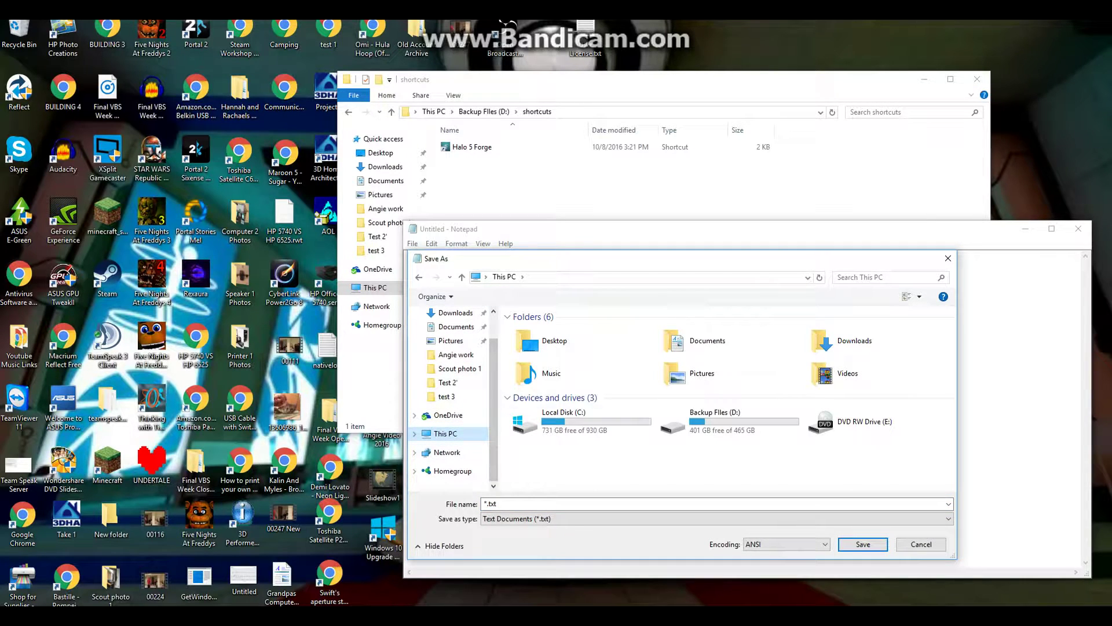
pyautogui.doubleClick(712, 420)
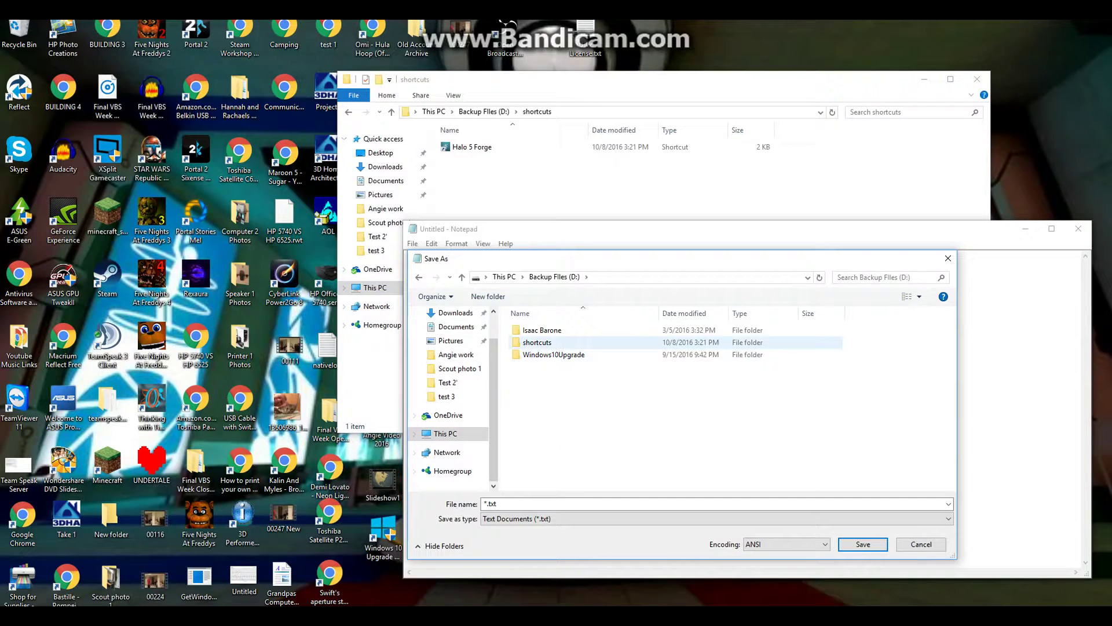
pyautogui.doubleClick(537, 343)
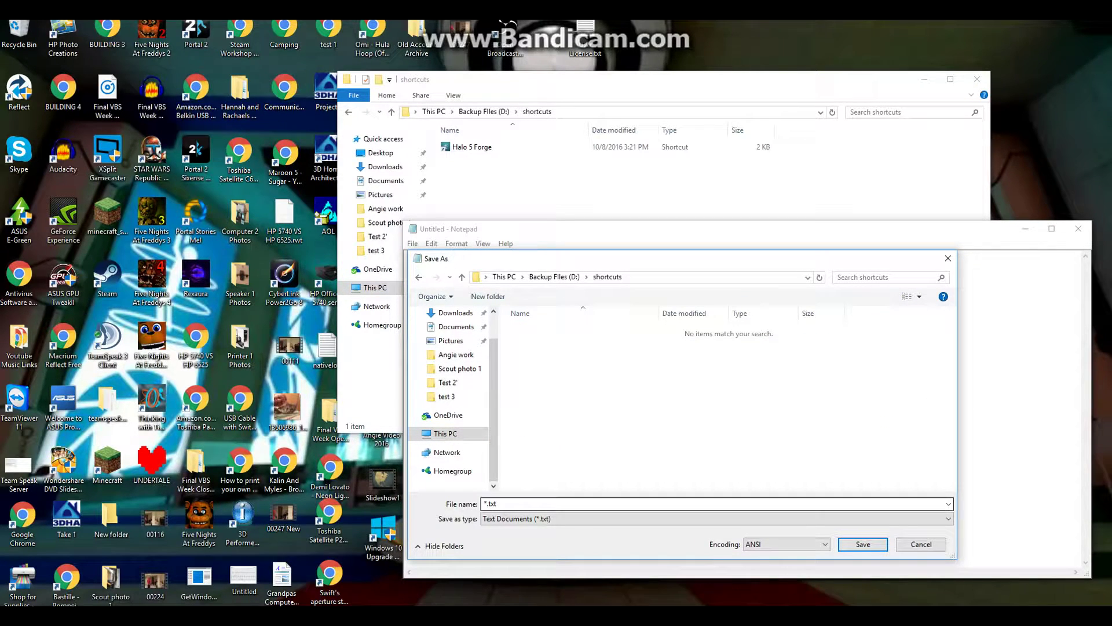
# Step: Name the file Halo 5 Forge.bat, save it and close the Notepad document
pyautogui.click(516, 504)
pyautogui.write('H')
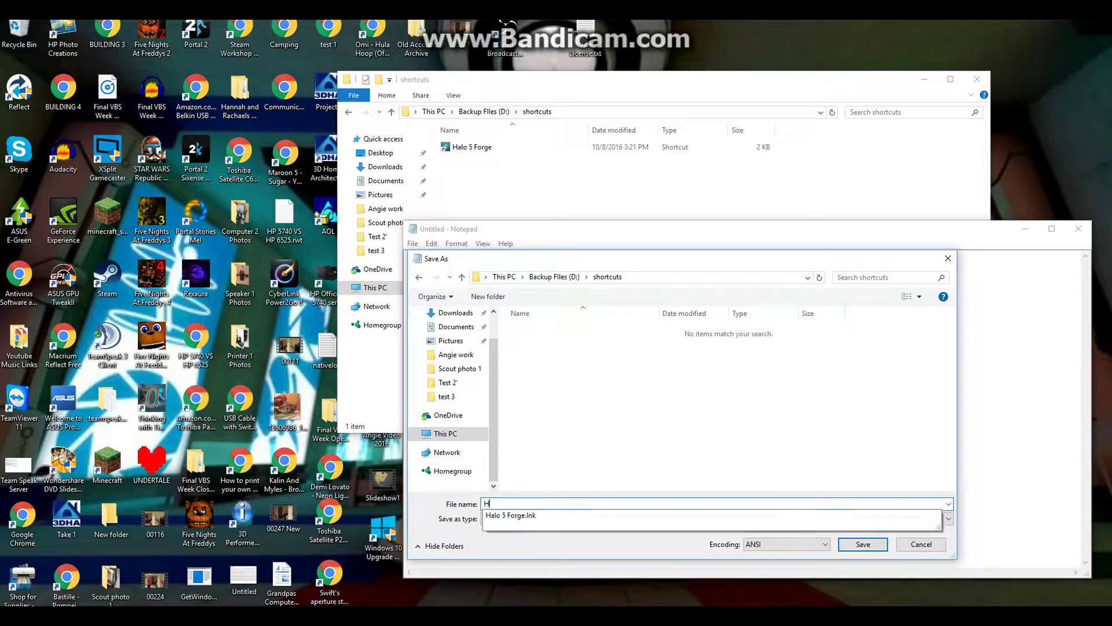
pyautogui.write('alo FOrge')
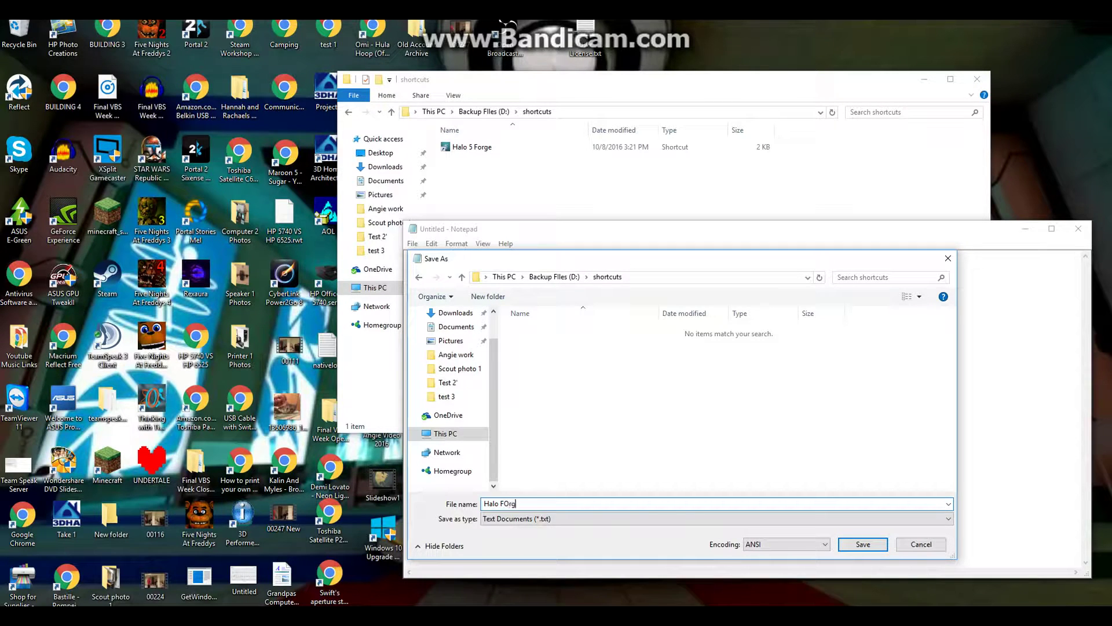
pyautogui.press('BackSpace')
pyautogui.press('BackSpace')
pyautogui.press('BackSpace')
pyautogui.press('BackSpace')
pyautogui.write('orge 5')
pyautogui.press('BackSpace')
pyautogui.press('BackSpace')
pyautogui.click(500, 504)
pyautogui.write('5 Forge')
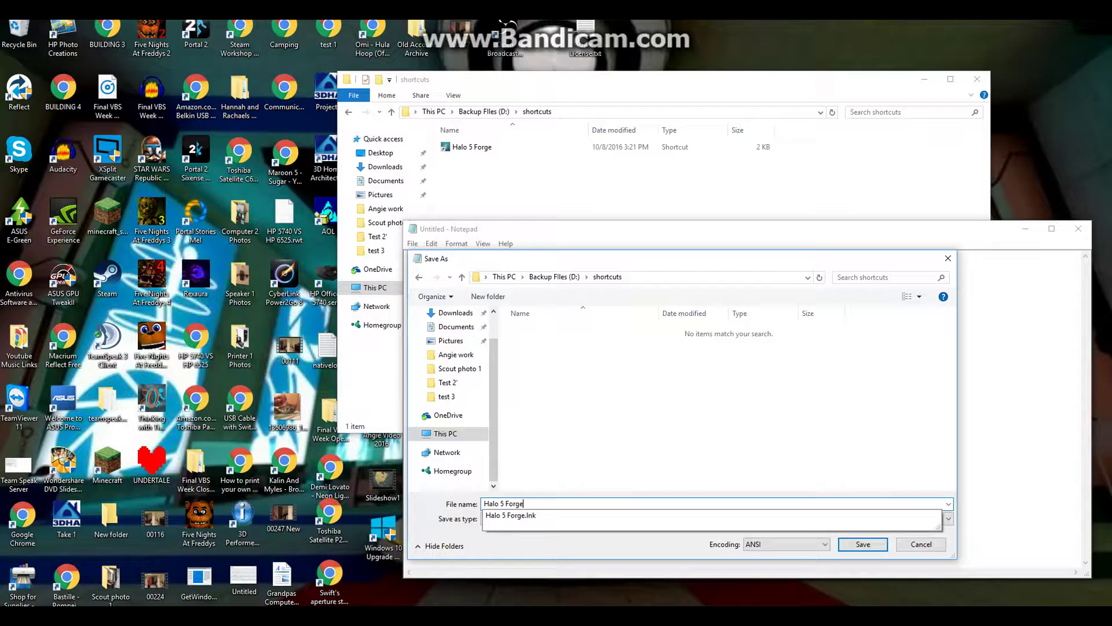
pyautogui.write('.bat')
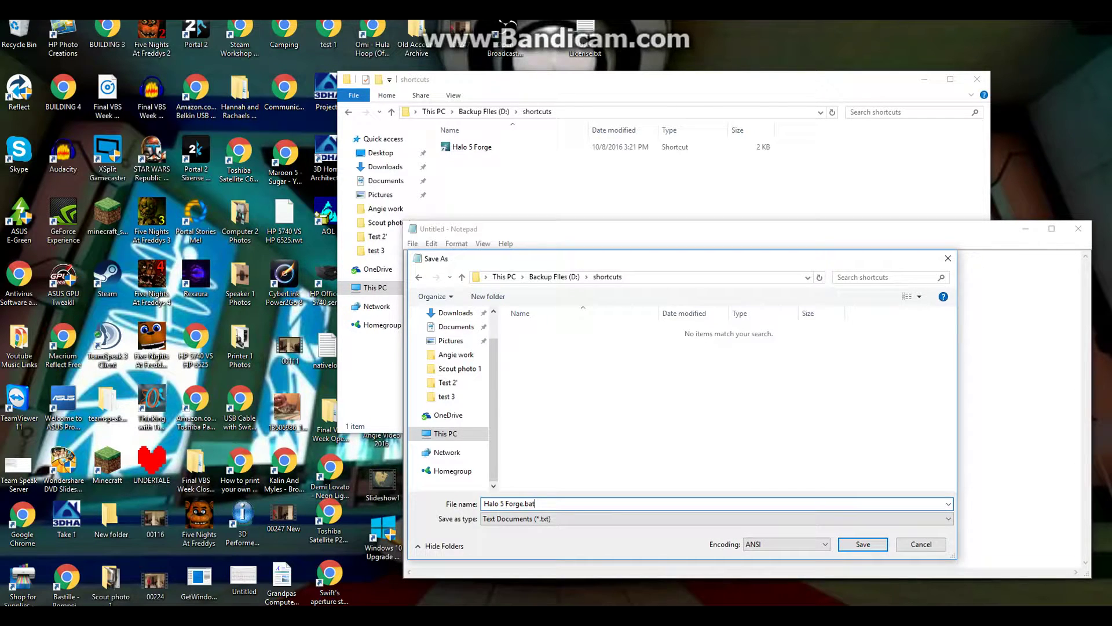
pyautogui.press('Return')
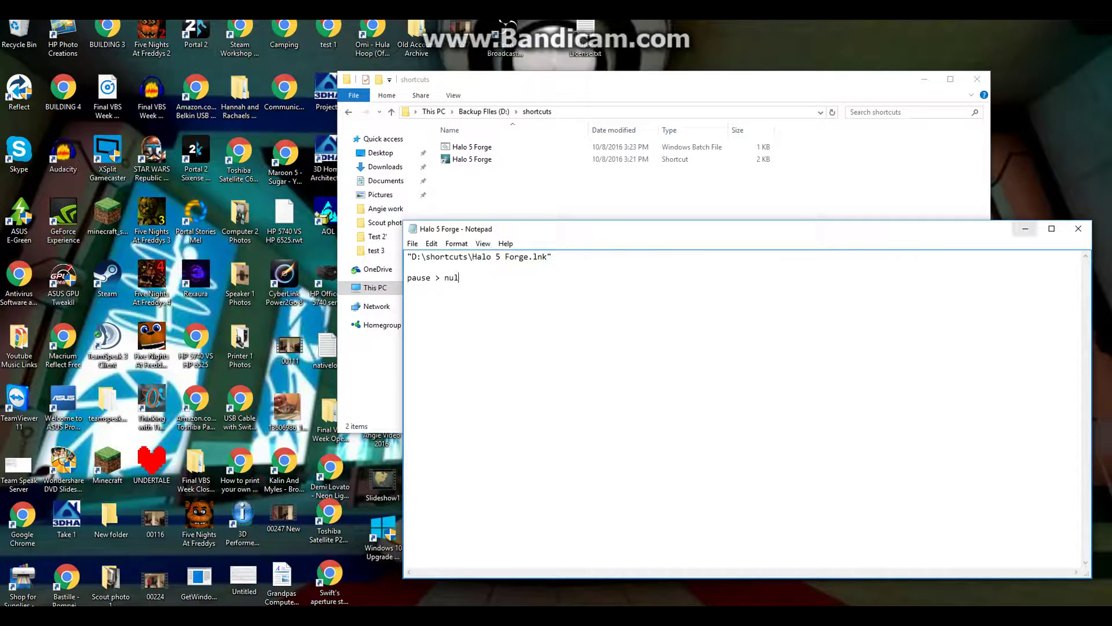
pyautogui.click(1078, 228)
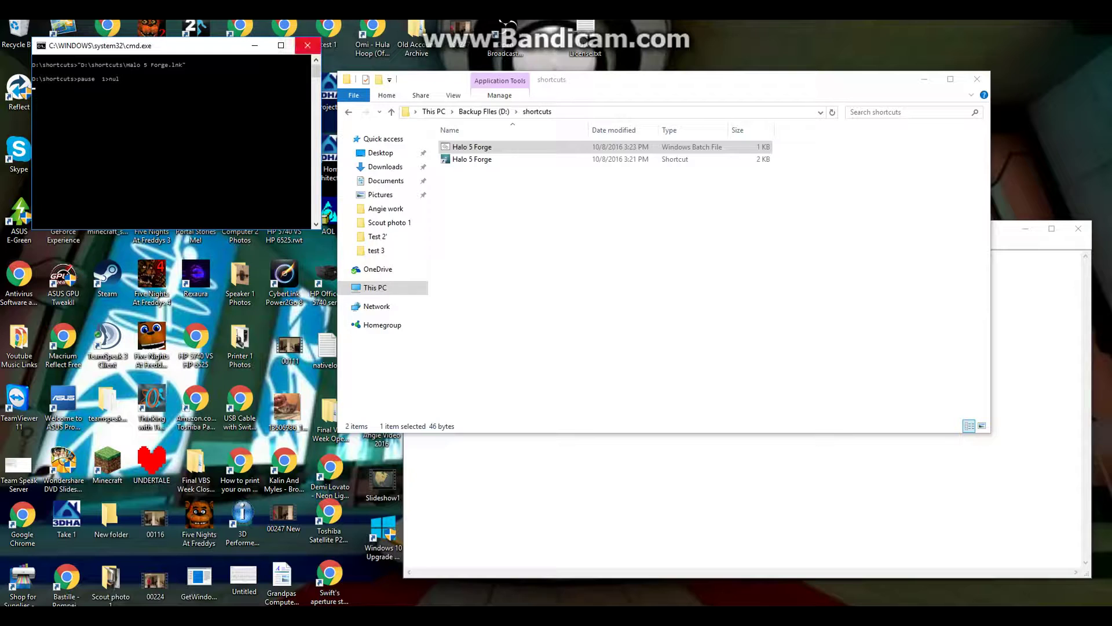
# Step: Test-run the Halo 5 Forge batch file from the D: shortcuts folder and close its console window
pyautogui.moveTo(137, 48); pyautogui.dragTo(233, 60)
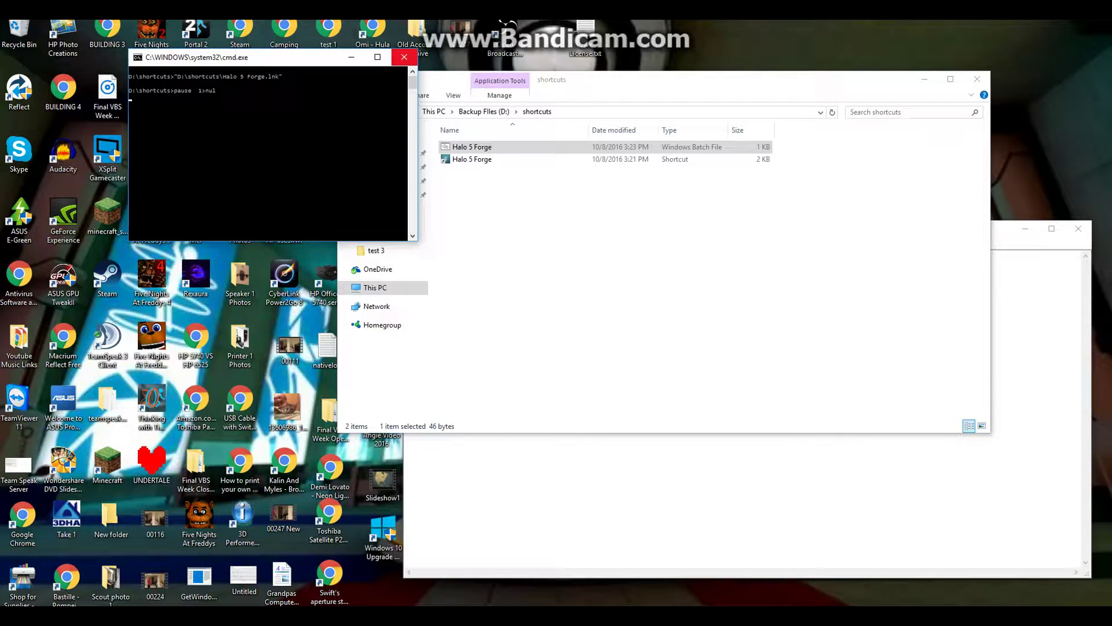
pyautogui.click(404, 57)
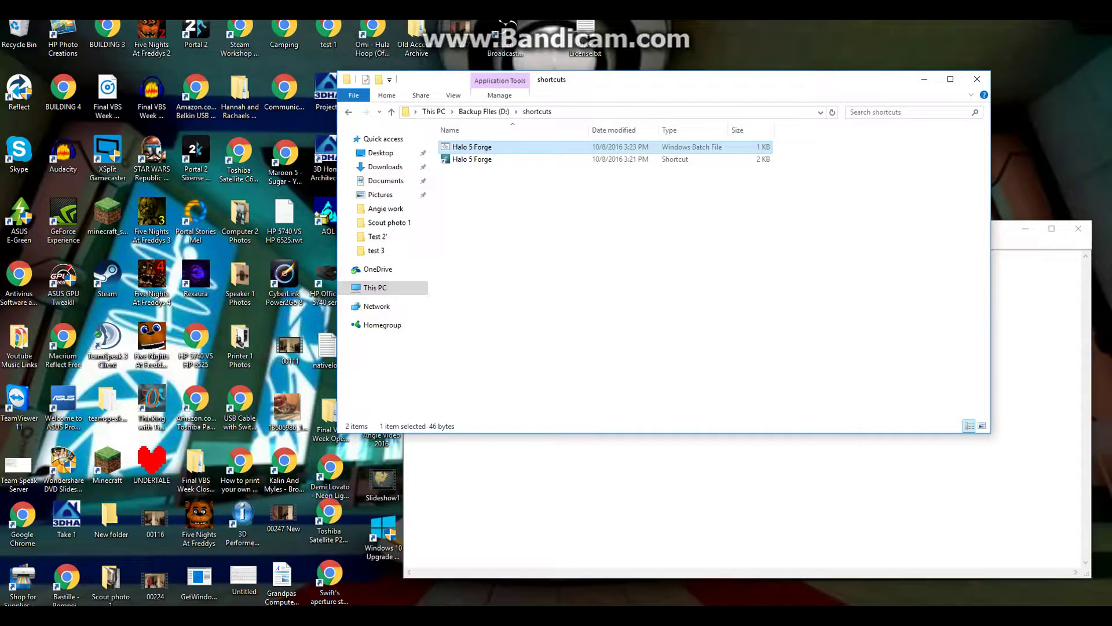
# Step: Add the line "pause > nul" below the Halo 5 Forge.lnk path in section 2 of the Notepad instructions
pyautogui.hotkey('alt', 'Tab')
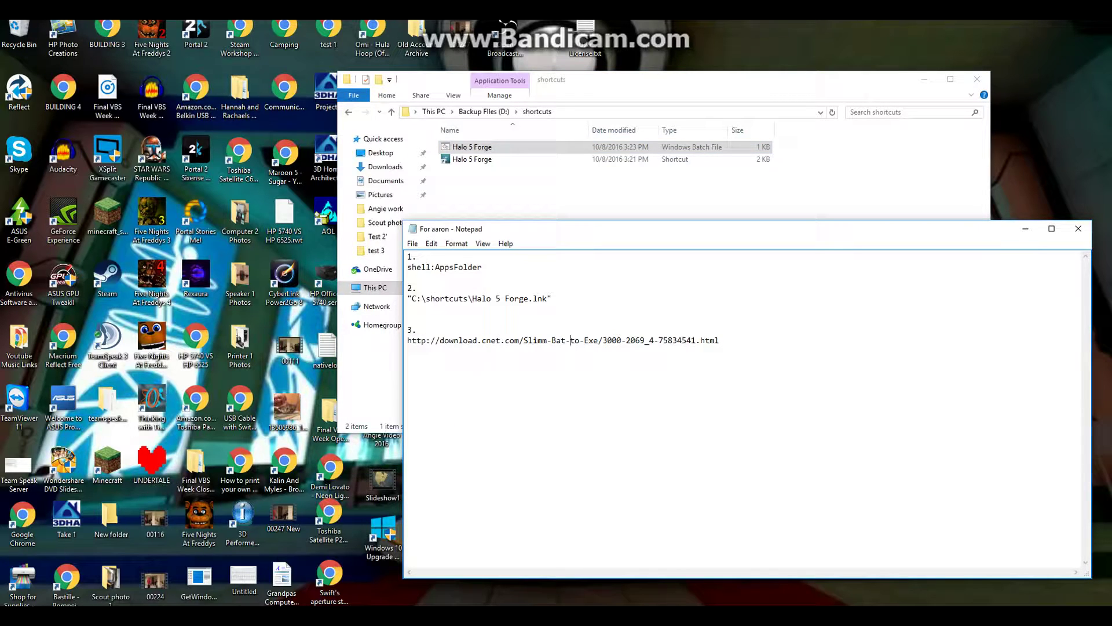
pyautogui.press('Return')
pyautogui.press('Return')
pyautogui.press('Up')
pyautogui.press('Up')
pyautogui.write('pause > nul')
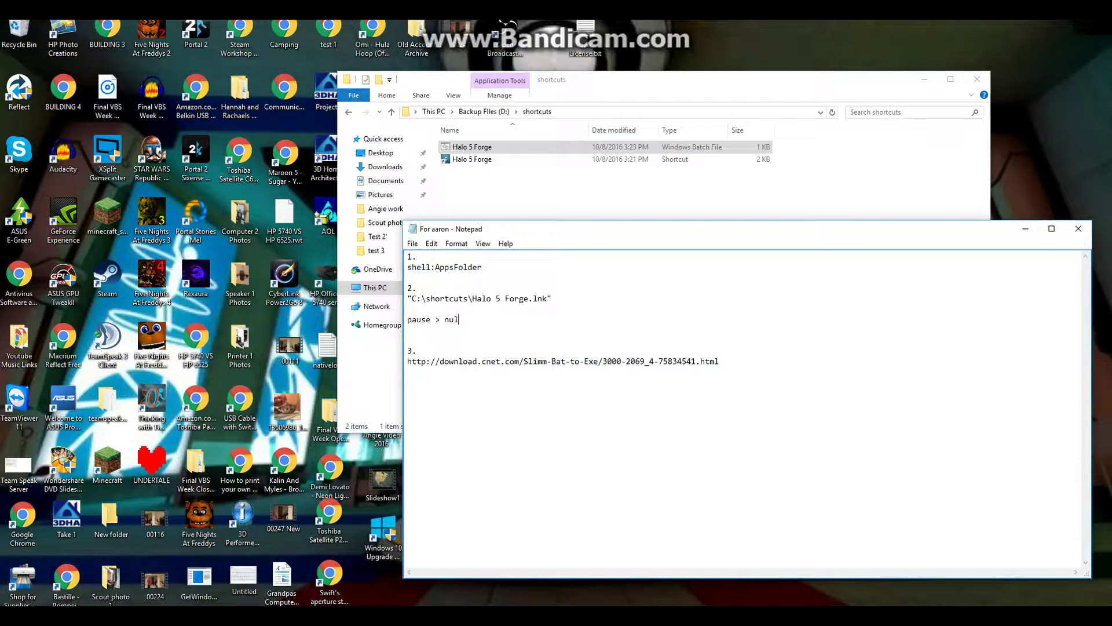
# Step: Copy the full Slimm Bat to Exe download link from section 3 of the Notepad instructions
pyautogui.moveTo(720, 361); pyautogui.dragTo(636, 362)
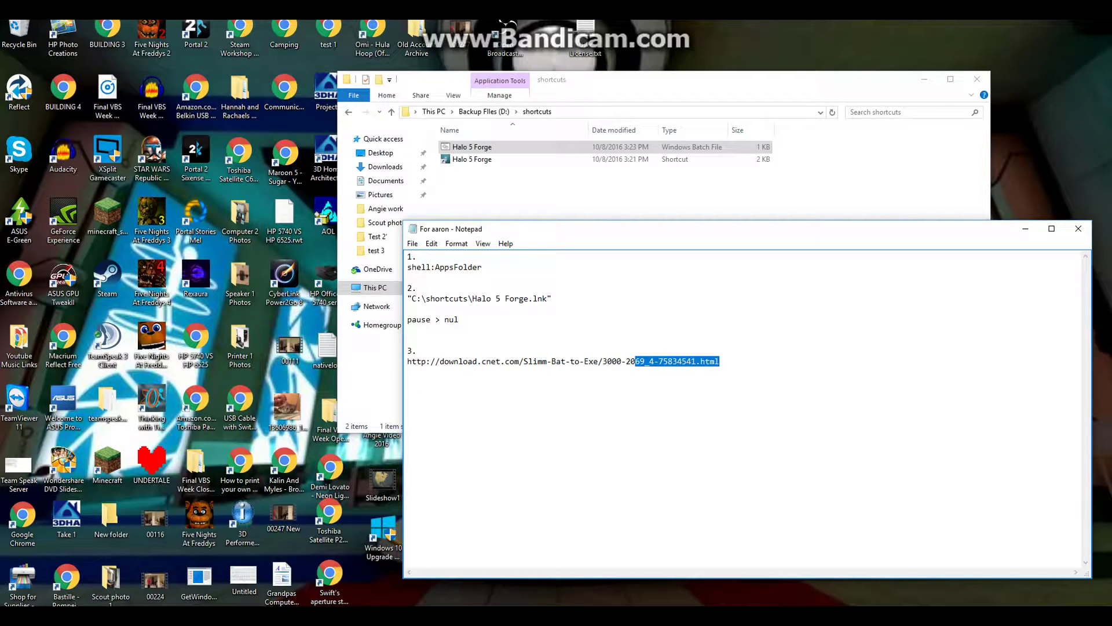
pyautogui.moveTo(636, 361); pyautogui.dragTo(407, 361)
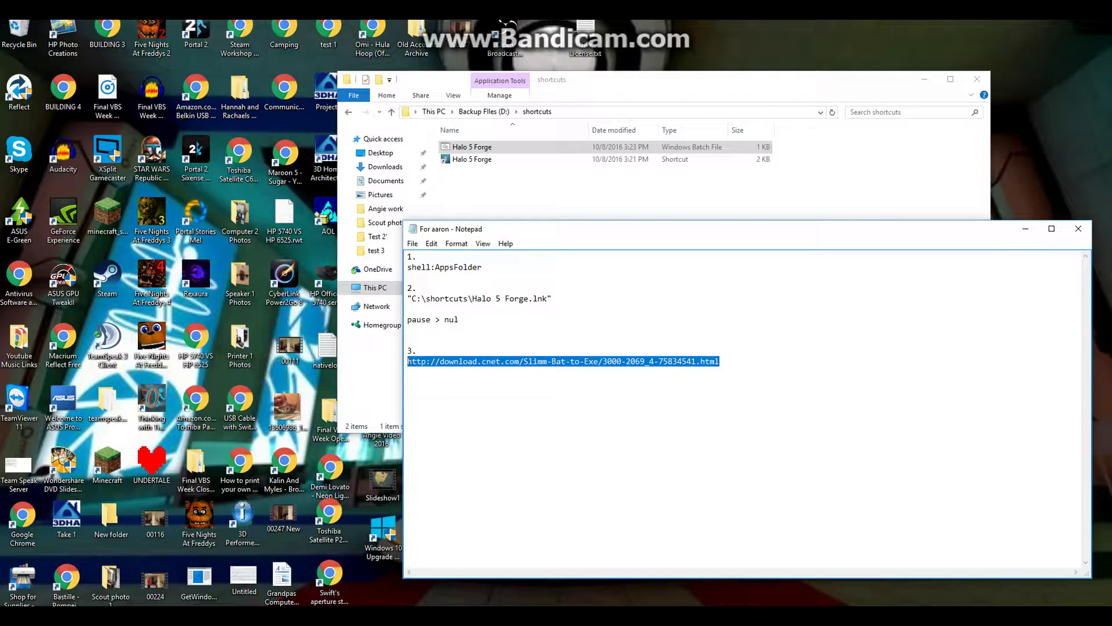
pyautogui.rightClick(407, 361)
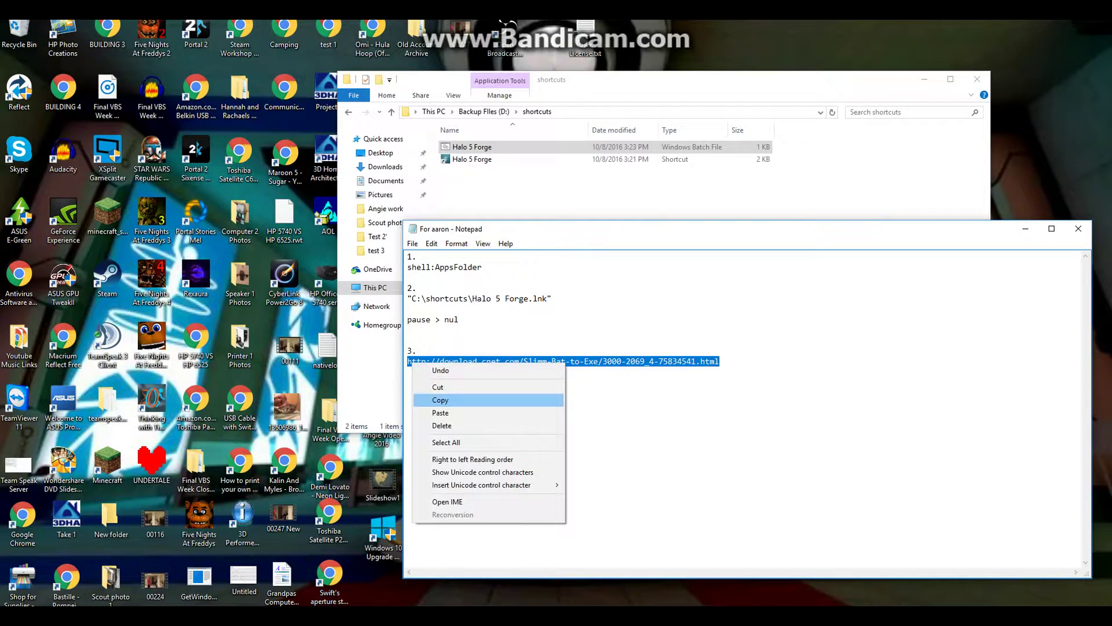
pyautogui.click(560, 399)
# Step: View the copied Slimm Bat to Exe download page in a new Chrome tab, then close the tab and minimize the browser
pyautogui.hotkey('alt', 'Tab')
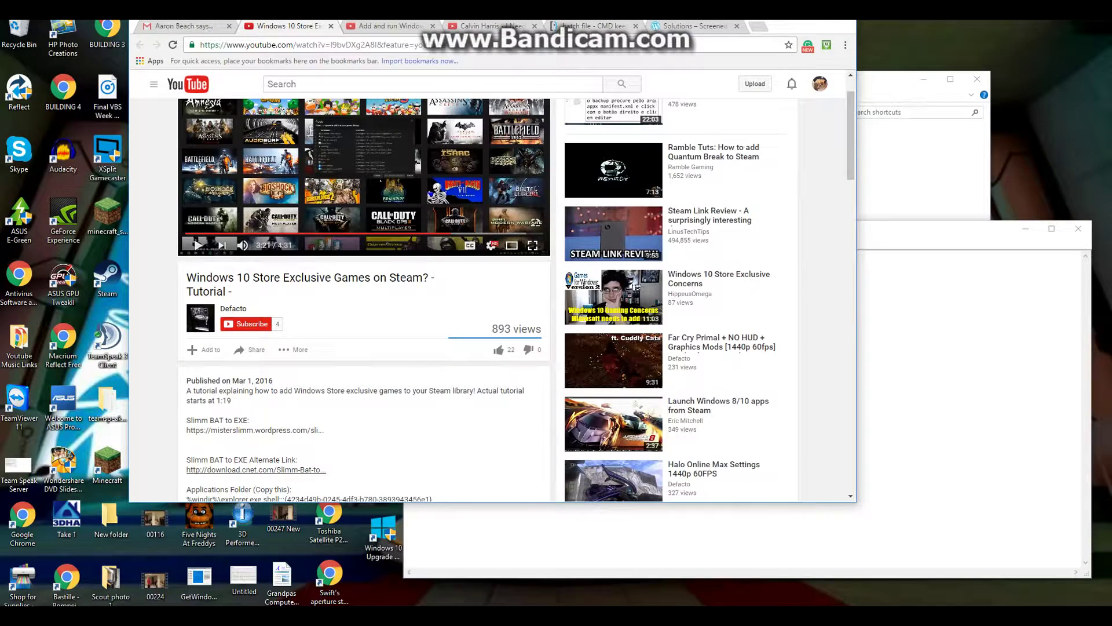
pyautogui.hotkey('ctrl', 't')
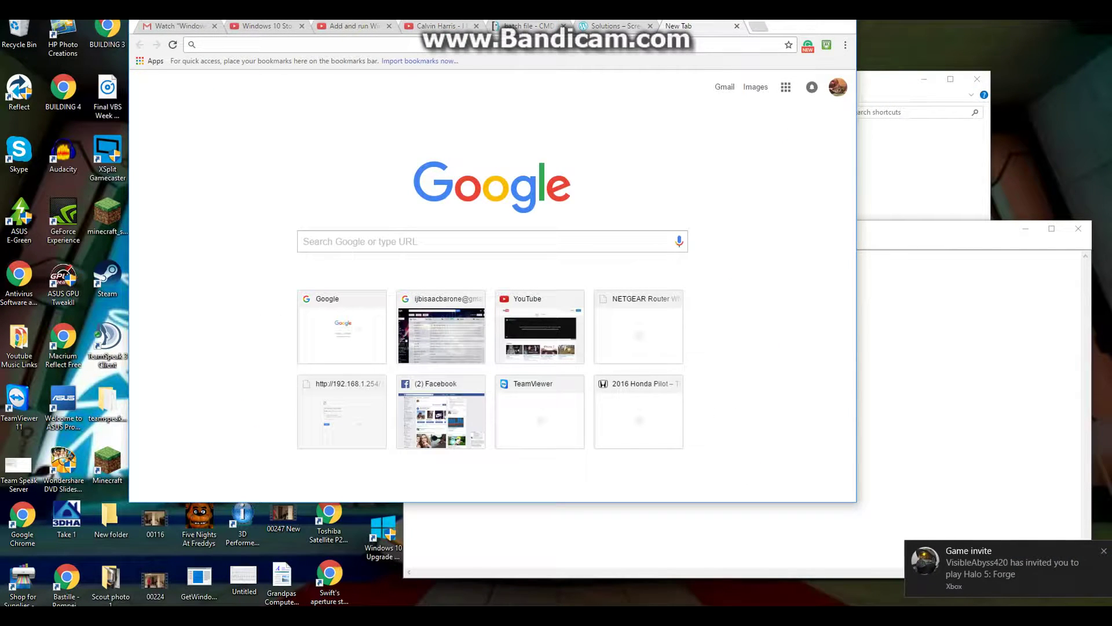
pyautogui.rightClick(442, 46)
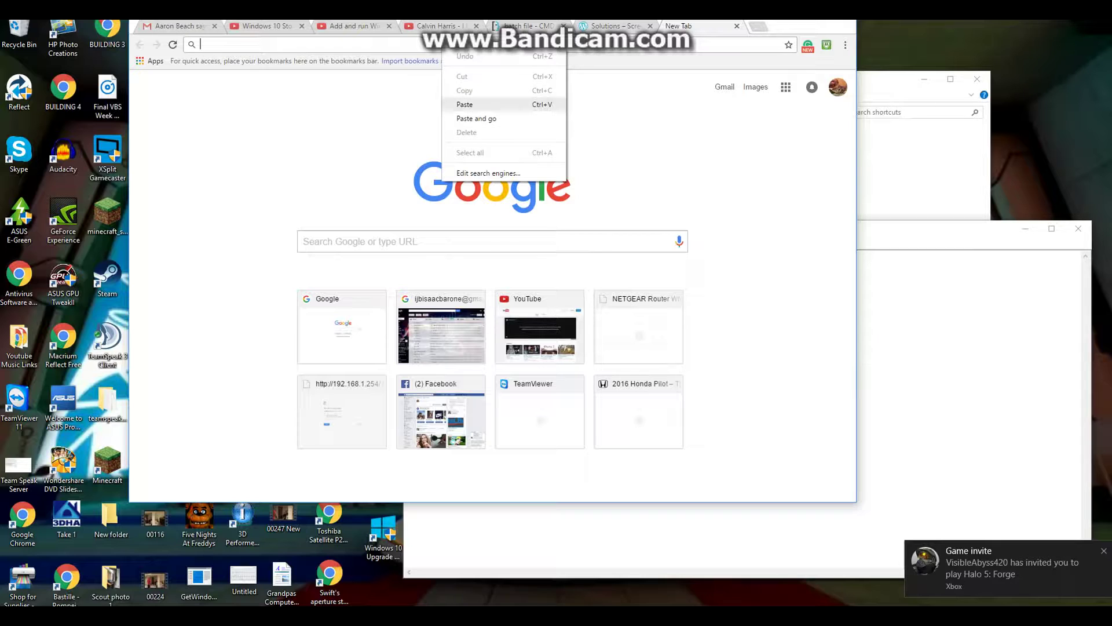
pyautogui.click(464, 105)
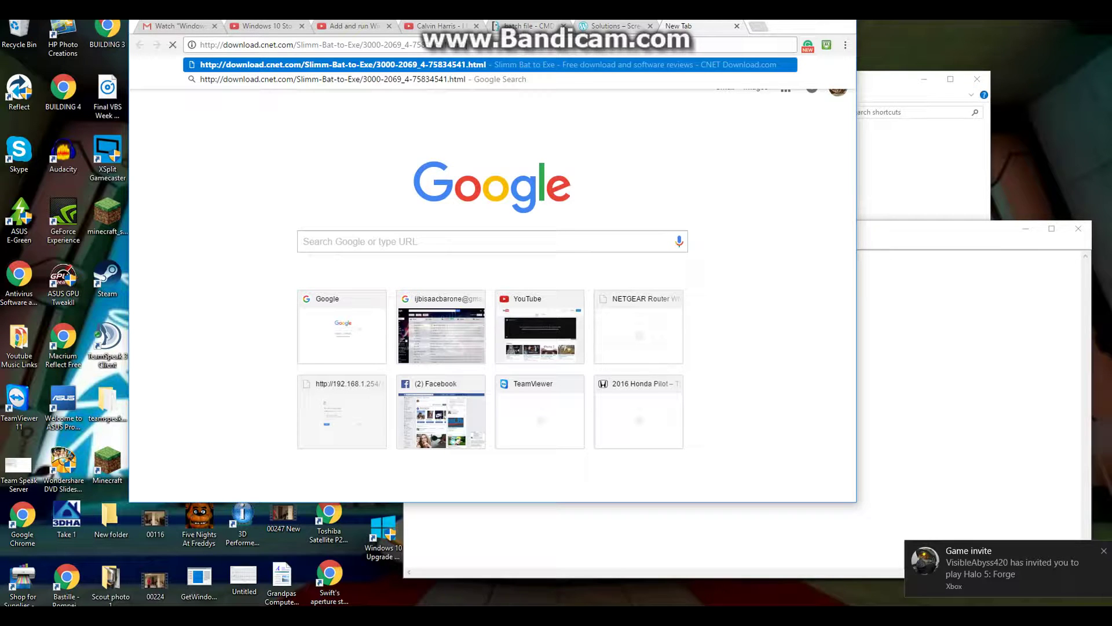
pyautogui.press('Return')
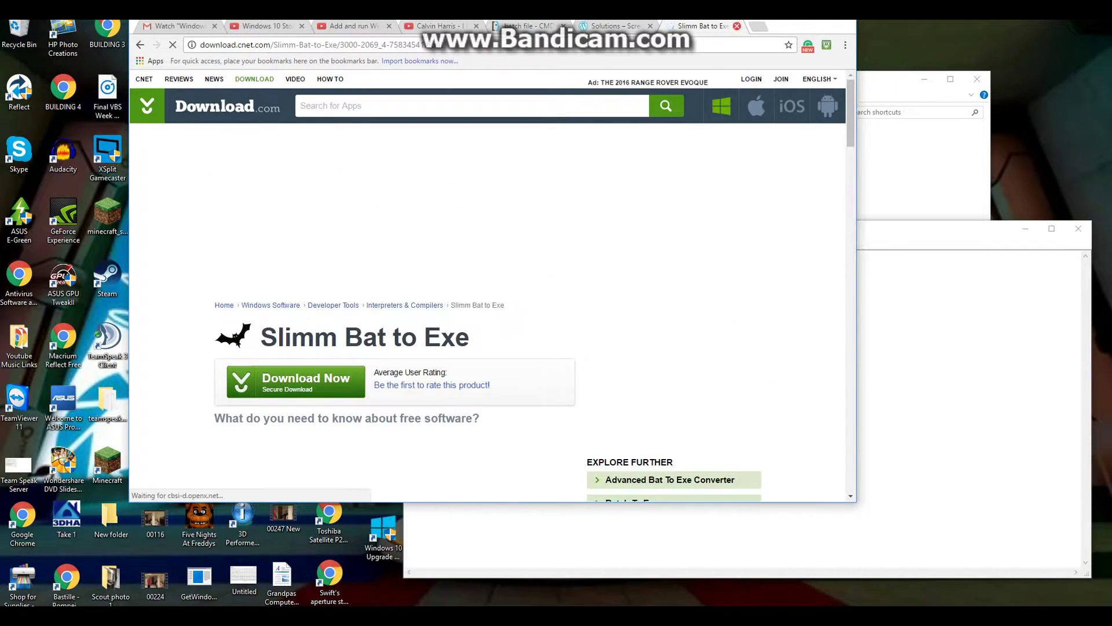
pyautogui.click(737, 25)
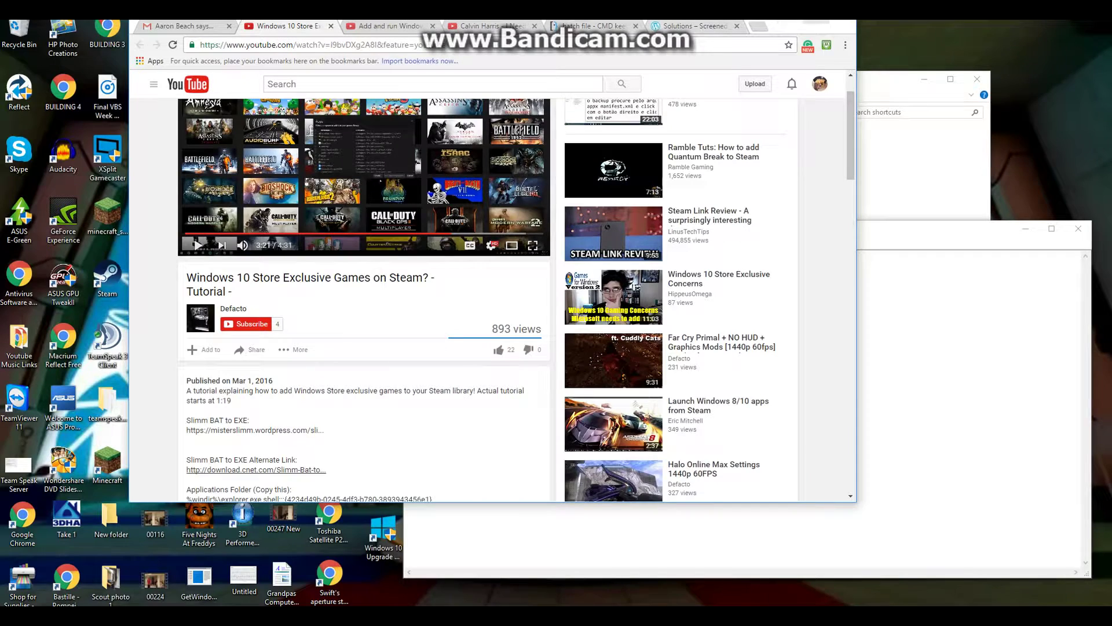
pyautogui.click(790, 22)
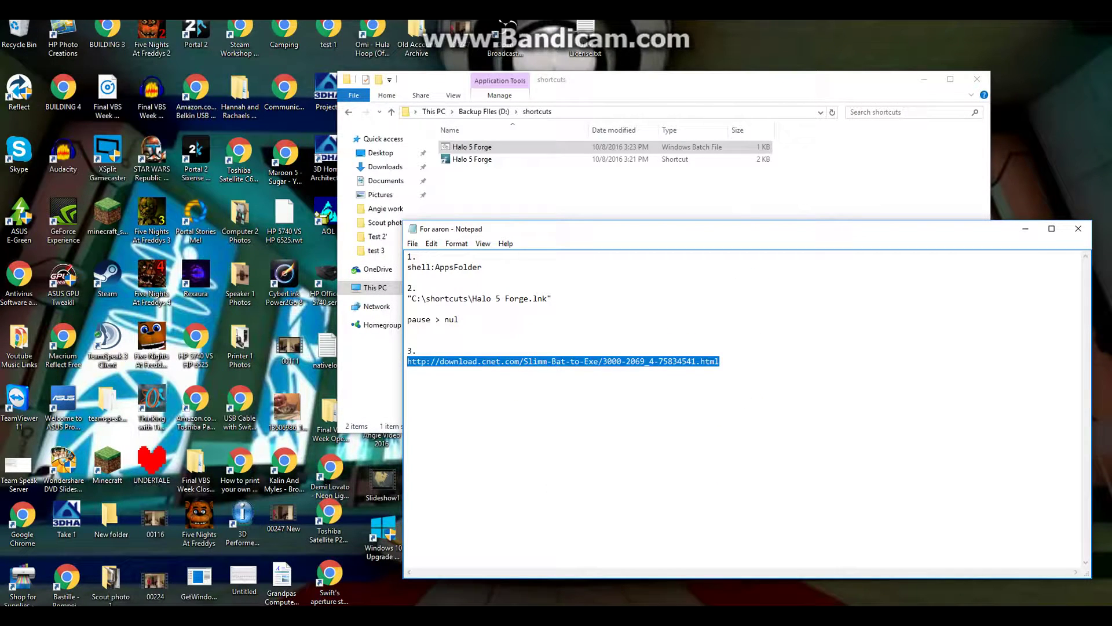
# Step: Look through the Downloads folder in File Explorer, close that window and move the Notepad window higher on the desktop
pyautogui.hotkey('alt', 'Tab')
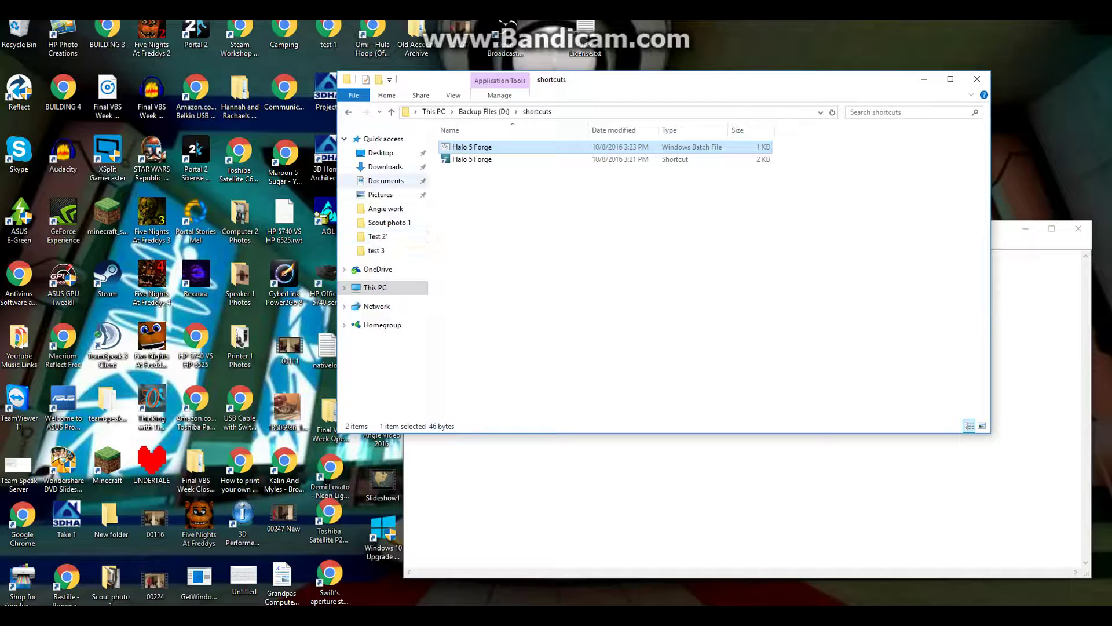
pyautogui.click(385, 167)
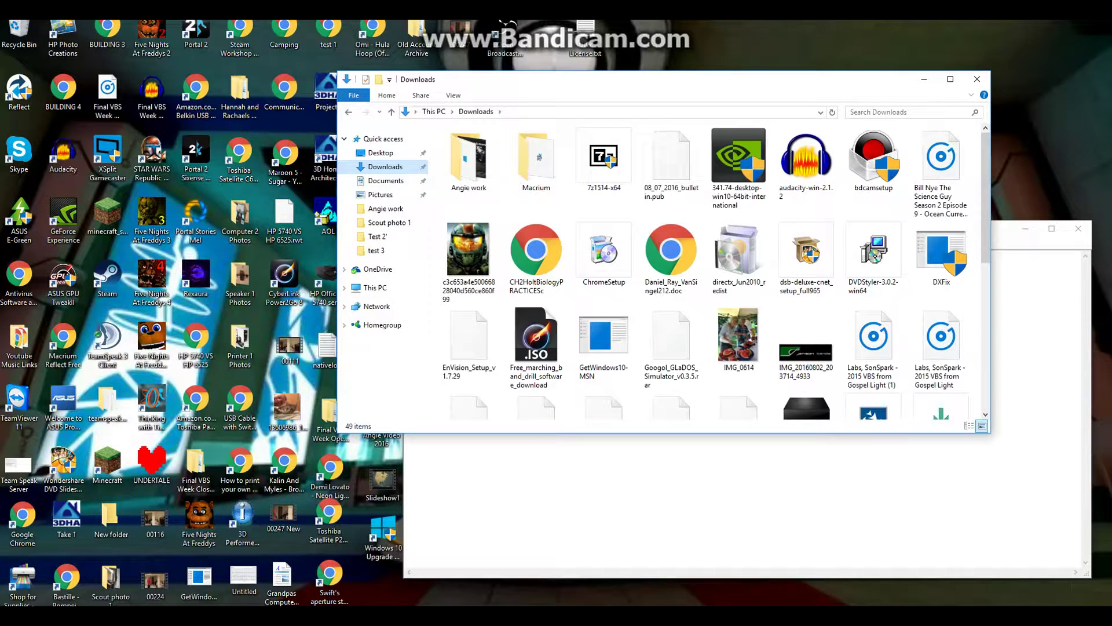
pyautogui.scroll(-3, 808, 203)
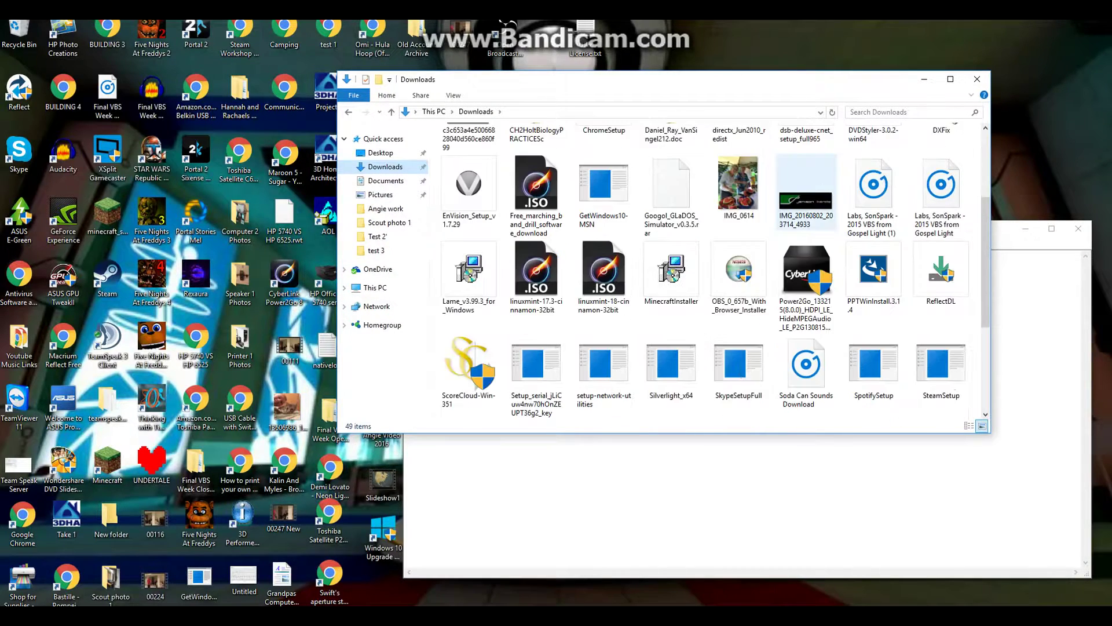
pyautogui.scroll(3, 807, 203)
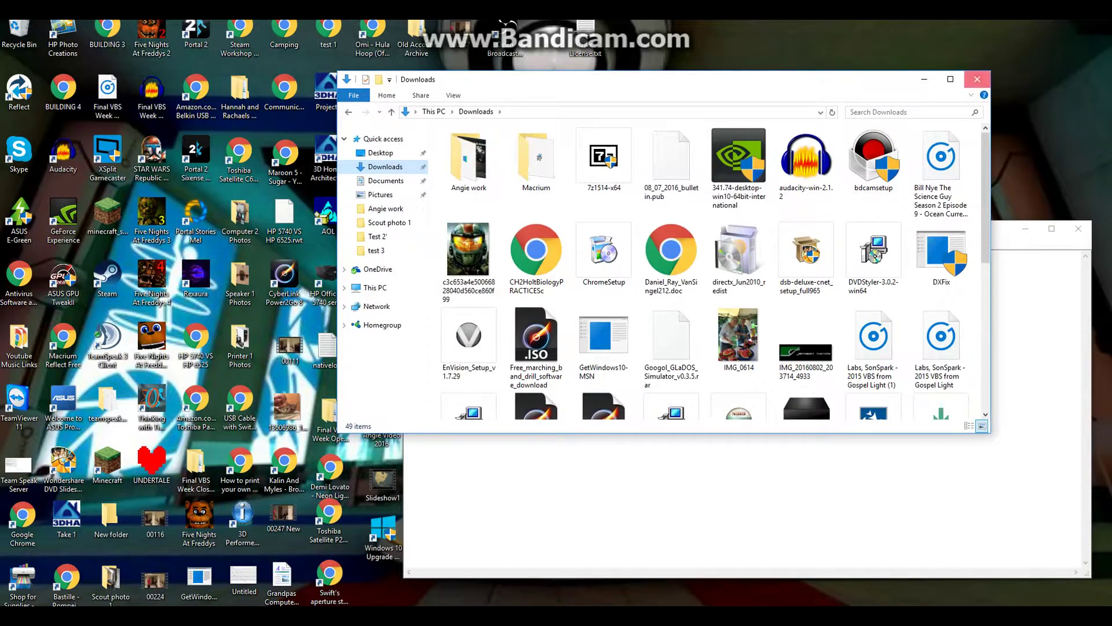
pyautogui.click(978, 79)
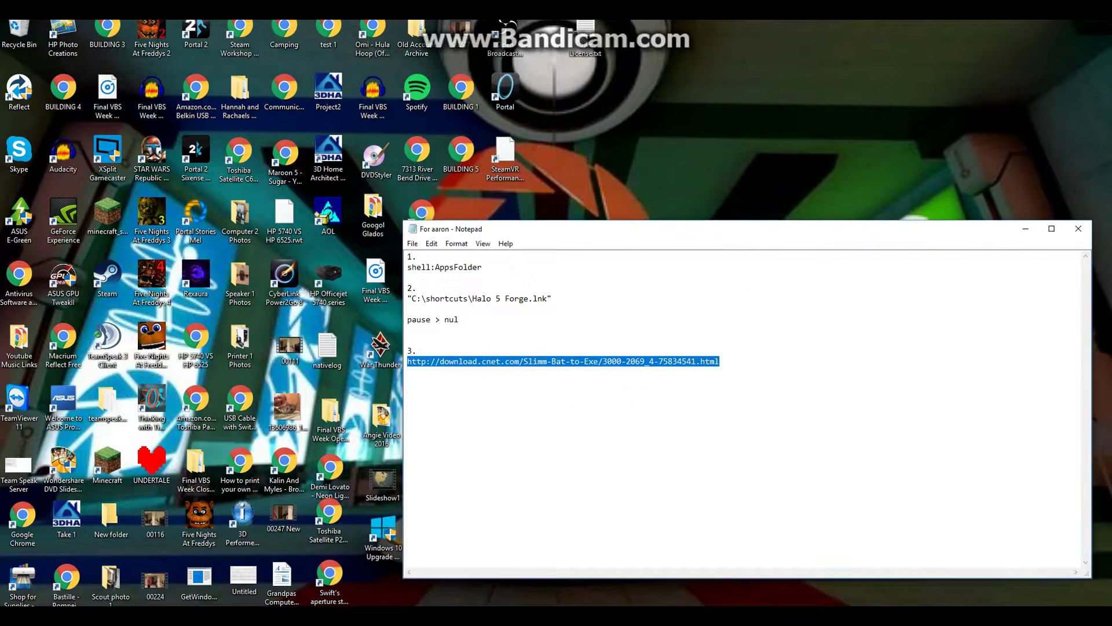
pyautogui.moveTo(597, 232); pyautogui.dragTo(596, 153)
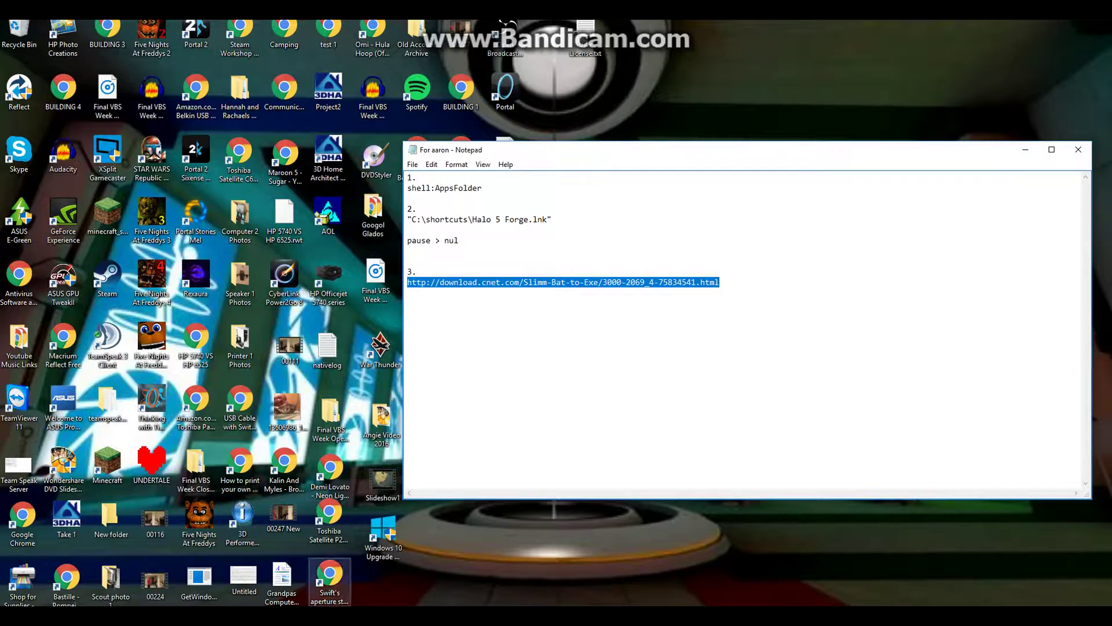
# Step: Copy the Slimm Bat to Exe application from the Test 2' folder and close that File Explorer window
pyautogui.click(331, 619)
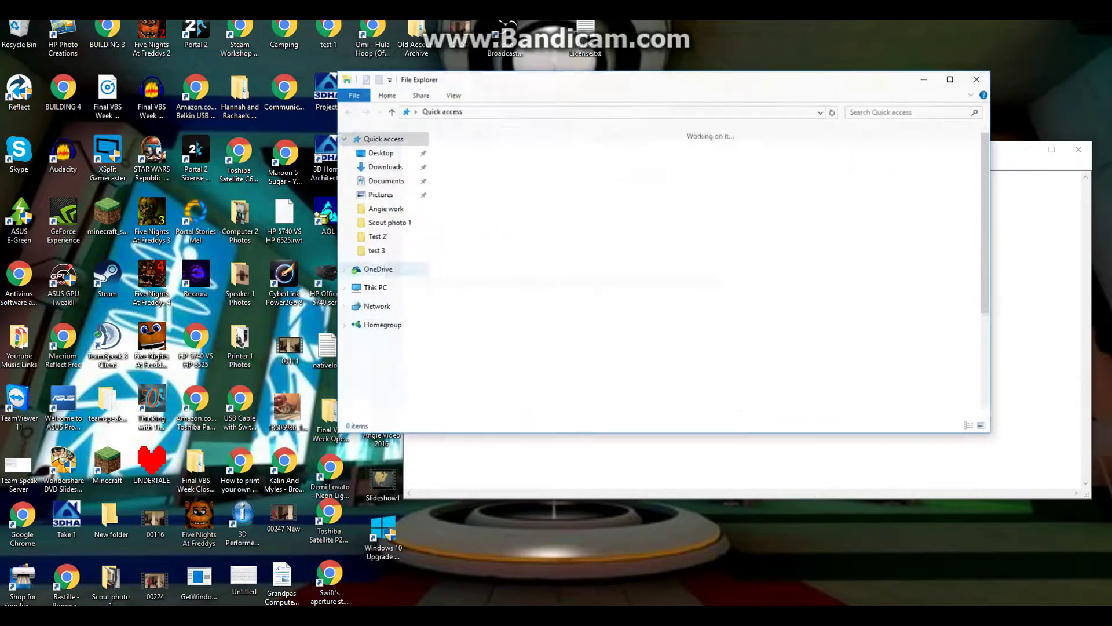
pyautogui.click(378, 236)
pyautogui.click(481, 159)
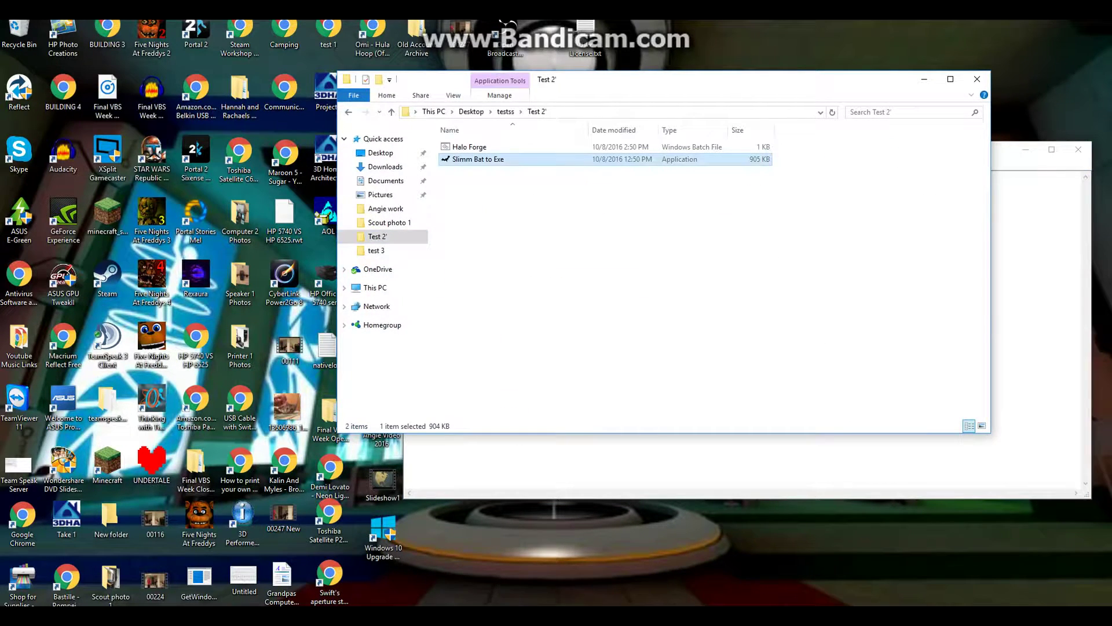
pyautogui.rightClick(495, 159)
pyautogui.click(523, 361)
pyautogui.click(978, 79)
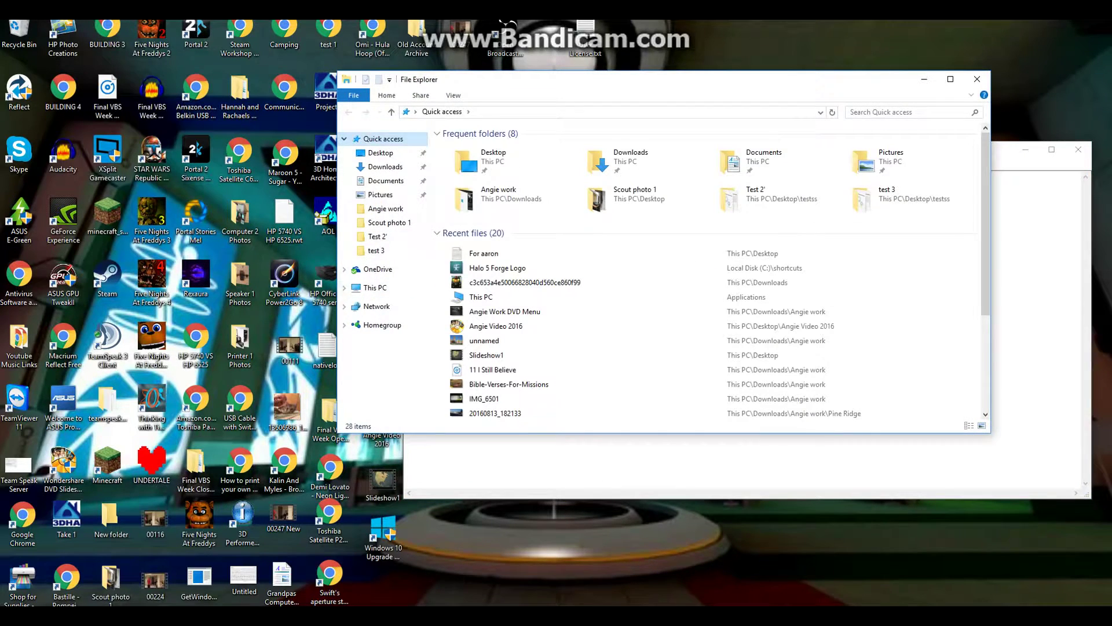
# Step: Paste the Slimm Bat to Exe application into the shortcuts folder on Backup Files (D:)
pyautogui.click(375, 288)
pyautogui.doubleClick(807, 238)
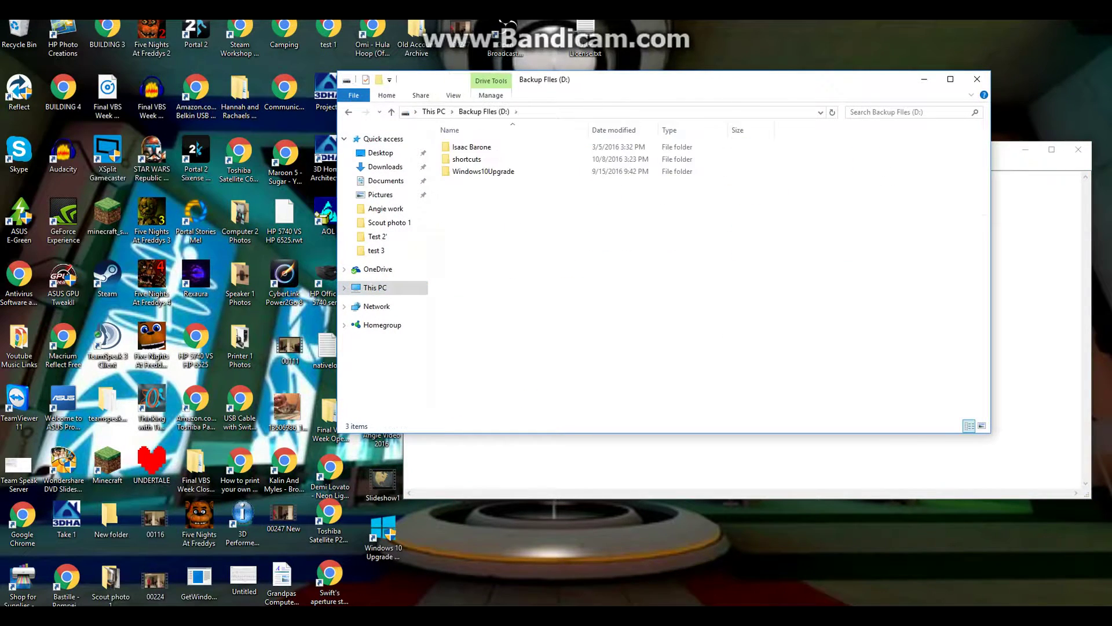
pyautogui.doubleClick(498, 147)
pyautogui.press('Return')
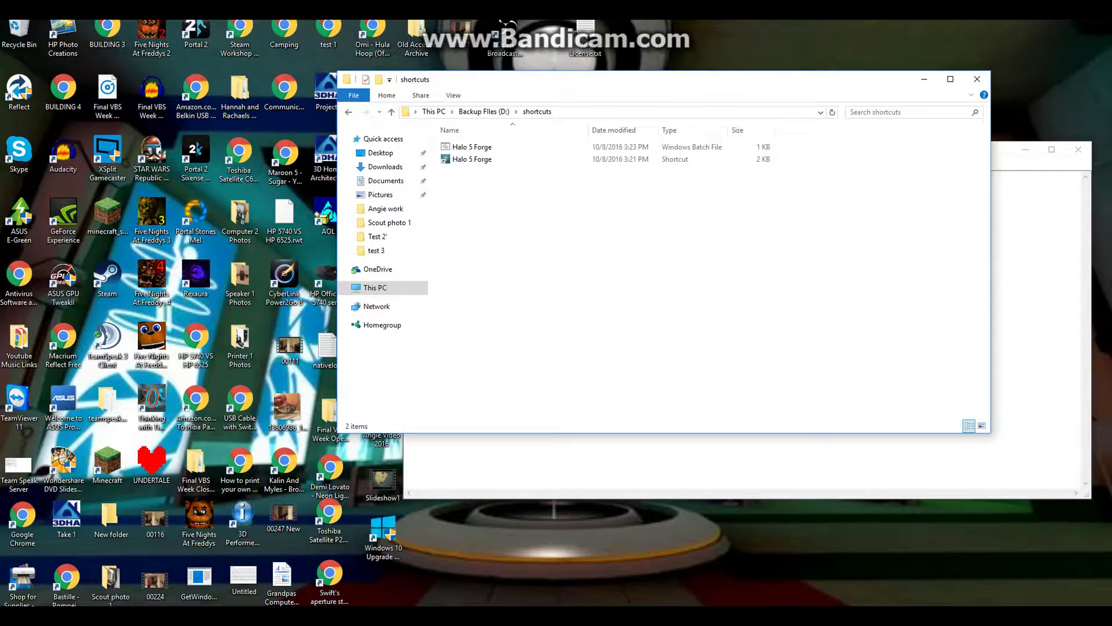
pyautogui.rightClick(496, 196)
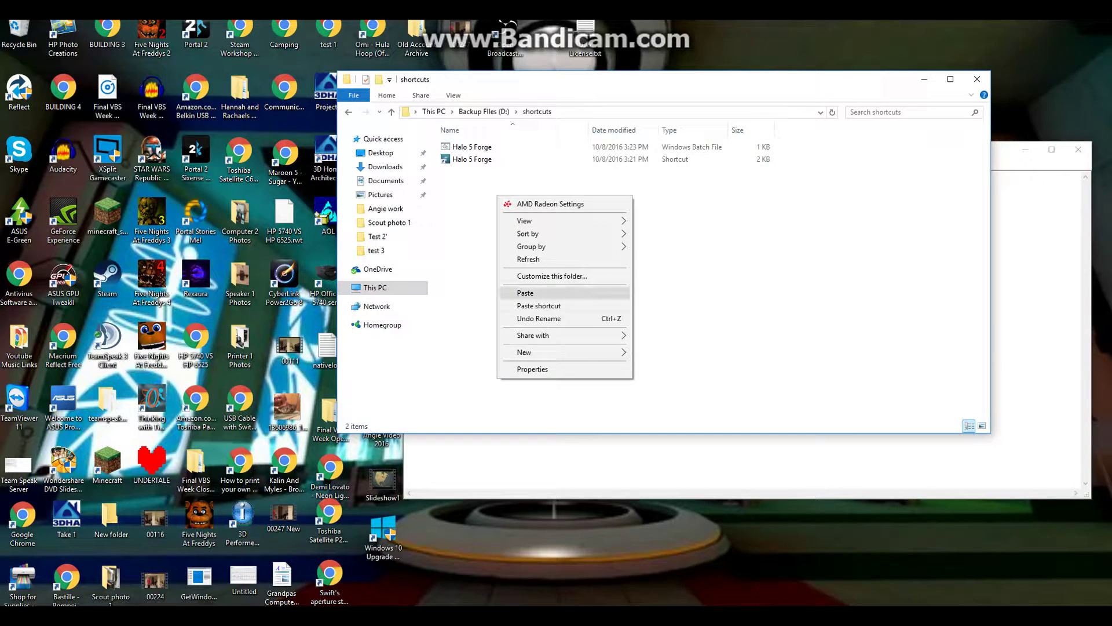
pyautogui.click(522, 294)
# Step: Convert the Halo 5 Forge batch file in D:\shortcuts to an executable with Slimm Bat to Exe's Express mode and close the converter
pyautogui.doubleClick(478, 171)
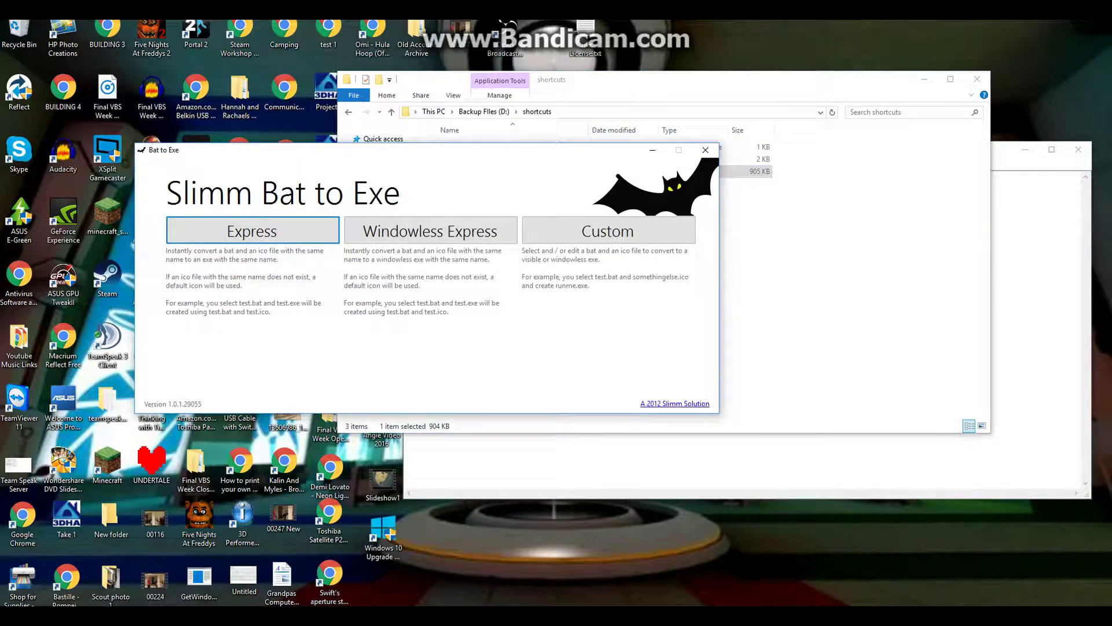
pyautogui.click(278, 230)
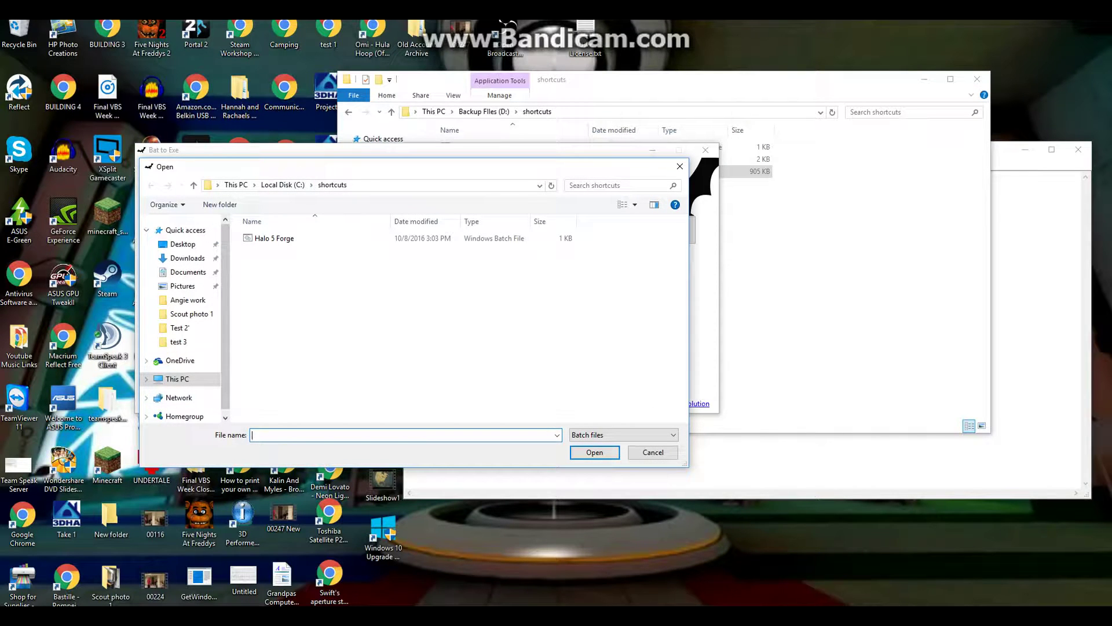
pyautogui.click(283, 184)
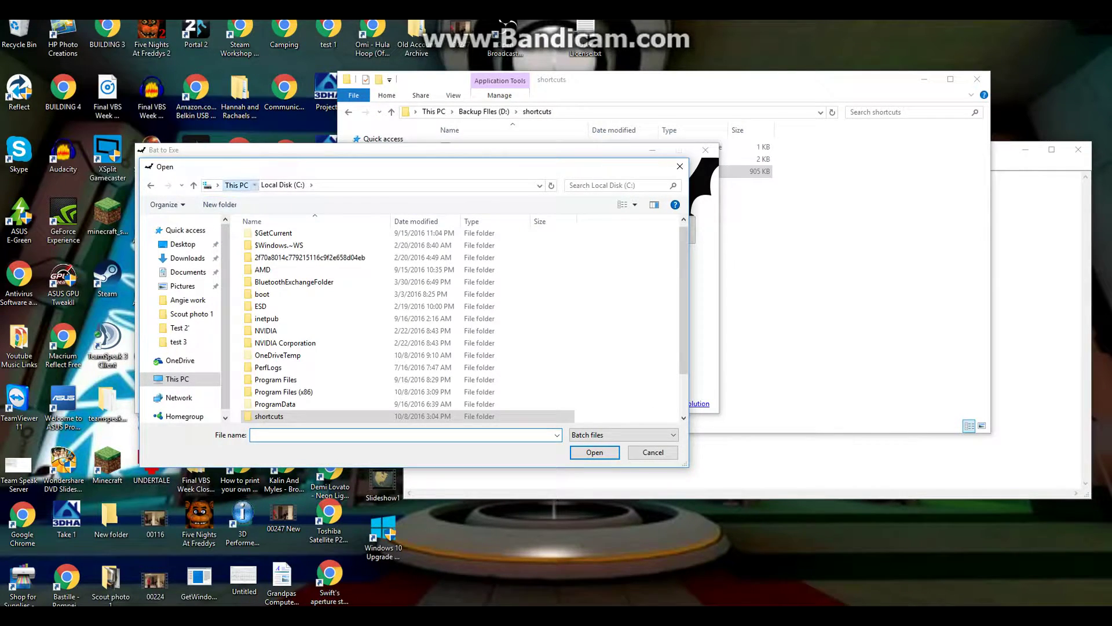
pyautogui.click(236, 184)
pyautogui.doubleClick(461, 329)
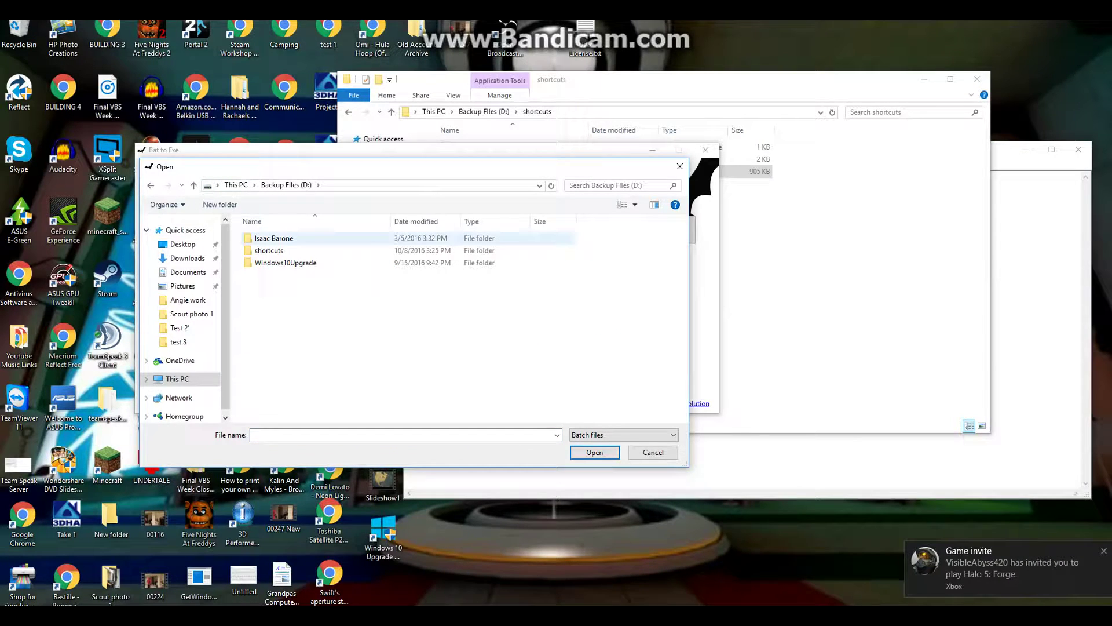
pyautogui.doubleClick(269, 250)
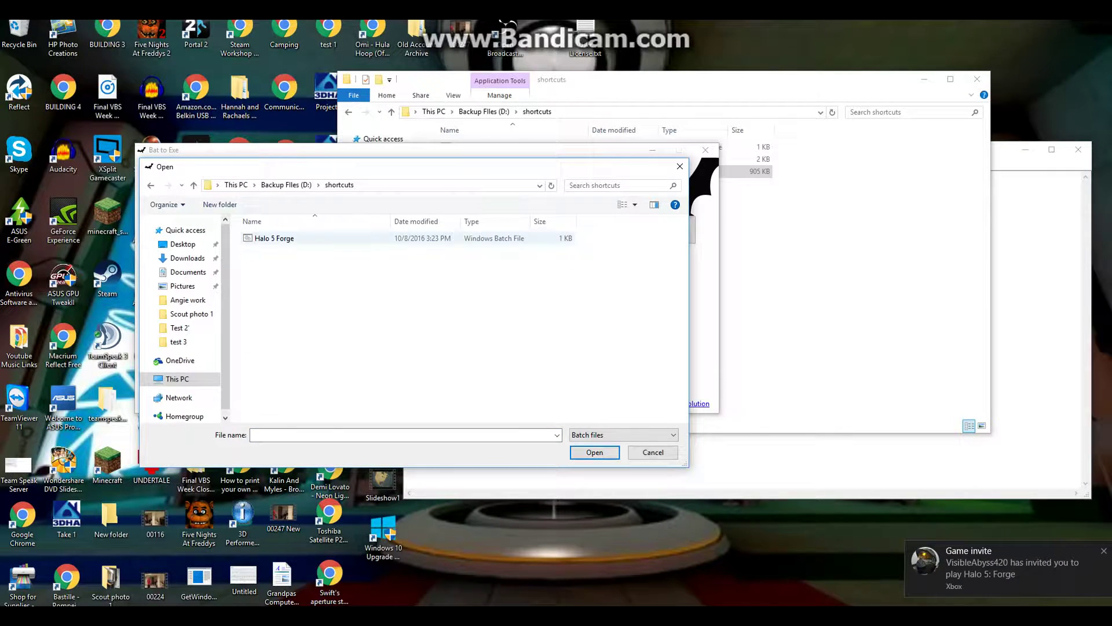
pyautogui.click(274, 238)
pyautogui.click(595, 452)
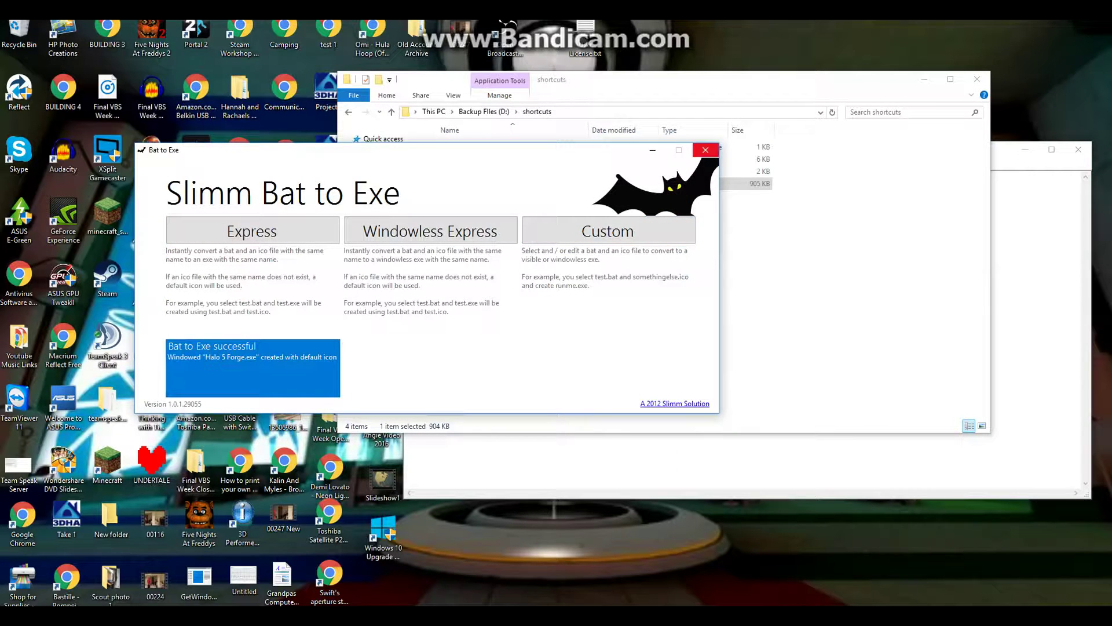
pyautogui.click(706, 150)
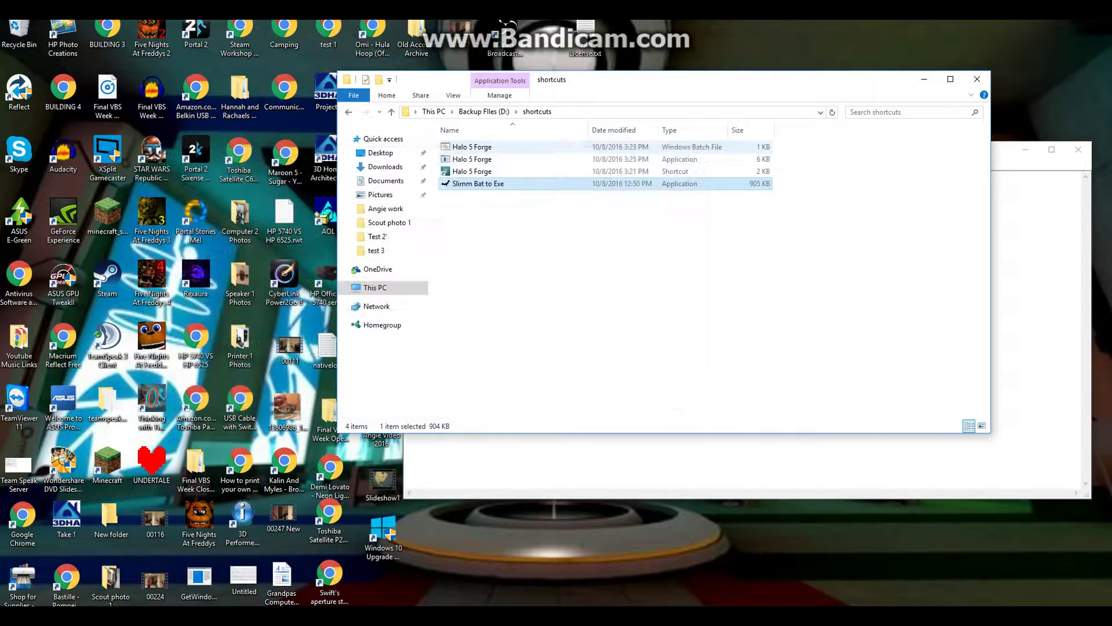
# Step: Switch to the Steam library and add the Halo 5 Forge application from D:\shortcuts as a non-Steam game
pyautogui.click(614, 260)
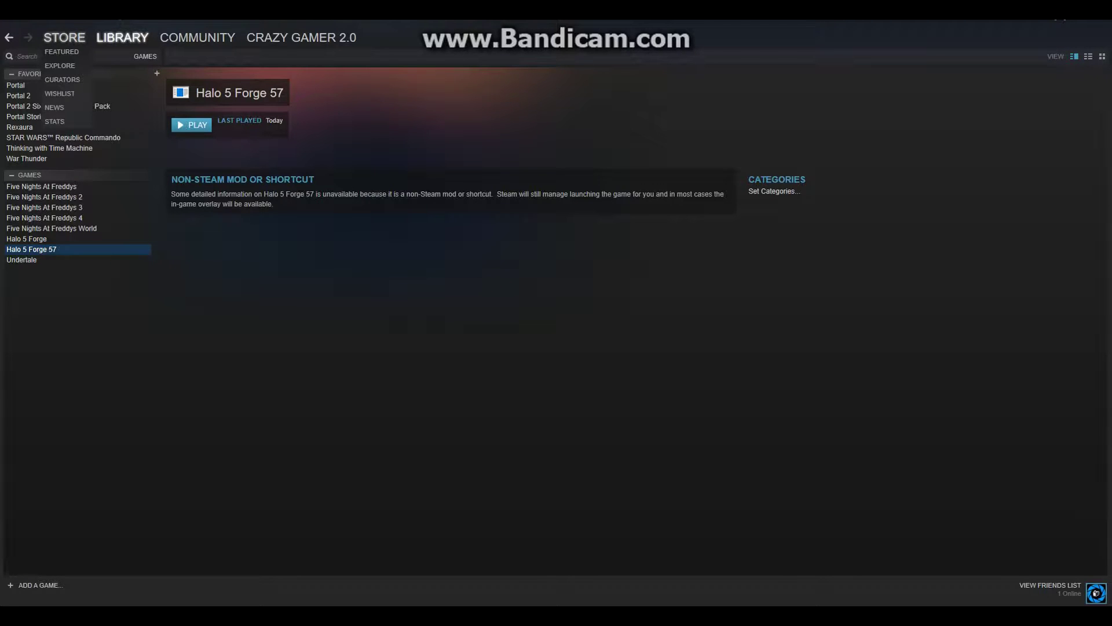
pyautogui.click(38, 585)
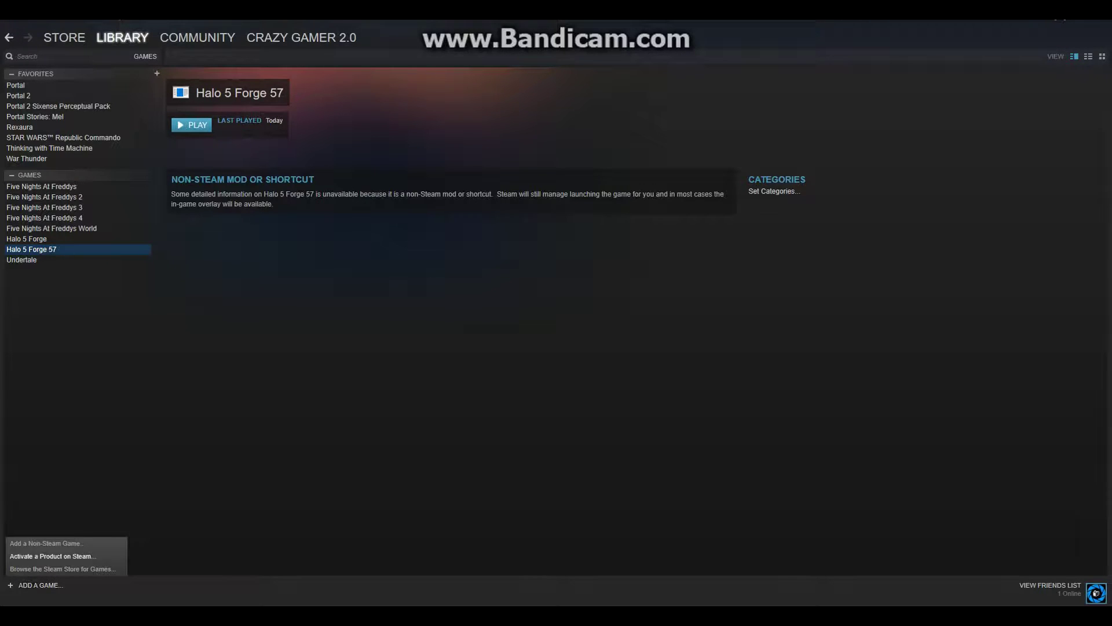
pyautogui.click(46, 544)
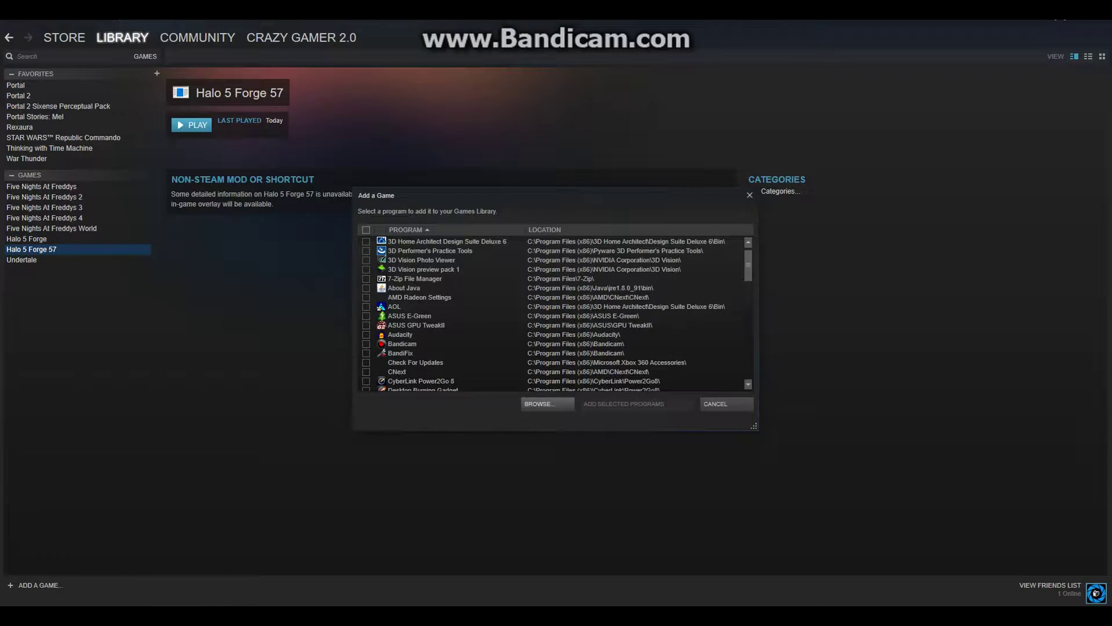
pyautogui.click(540, 404)
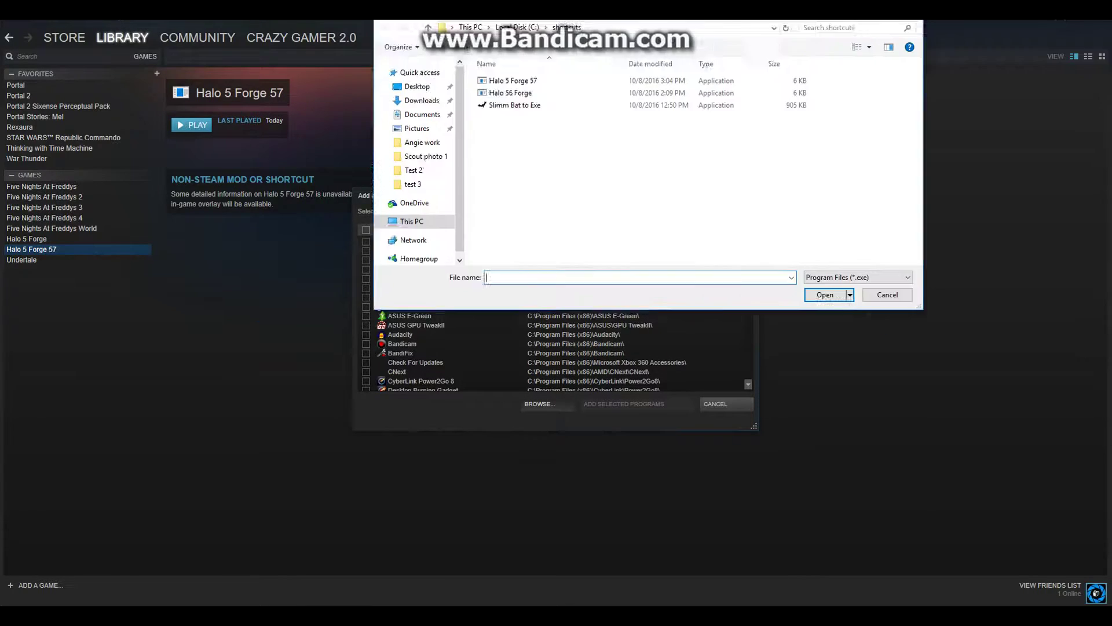
pyautogui.click(350, 40)
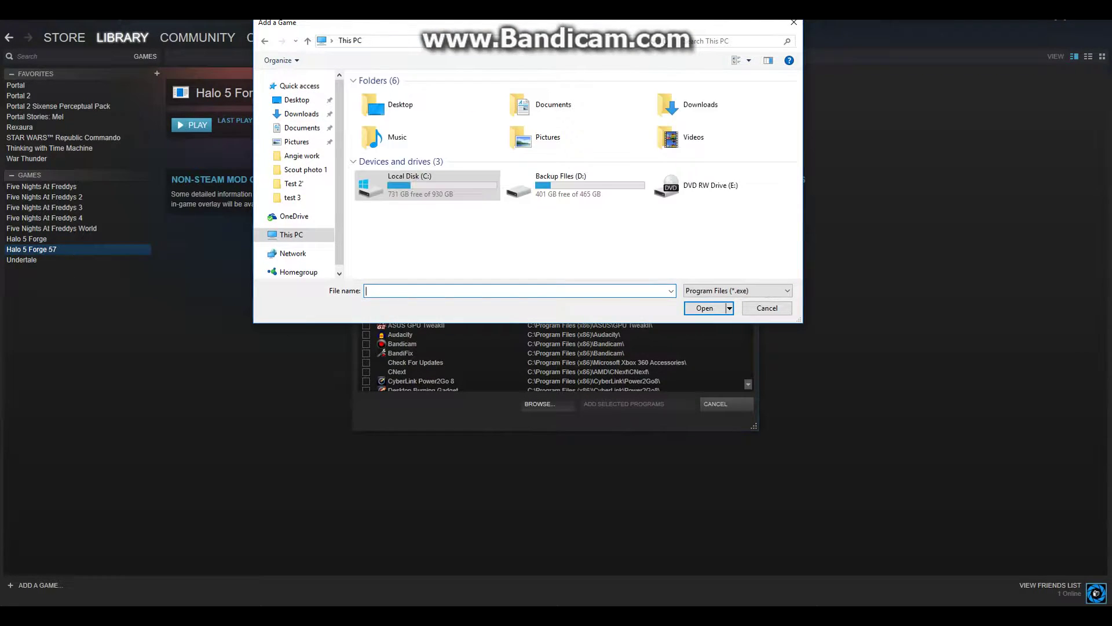
pyautogui.click(574, 186)
pyautogui.doubleClick(575, 185)
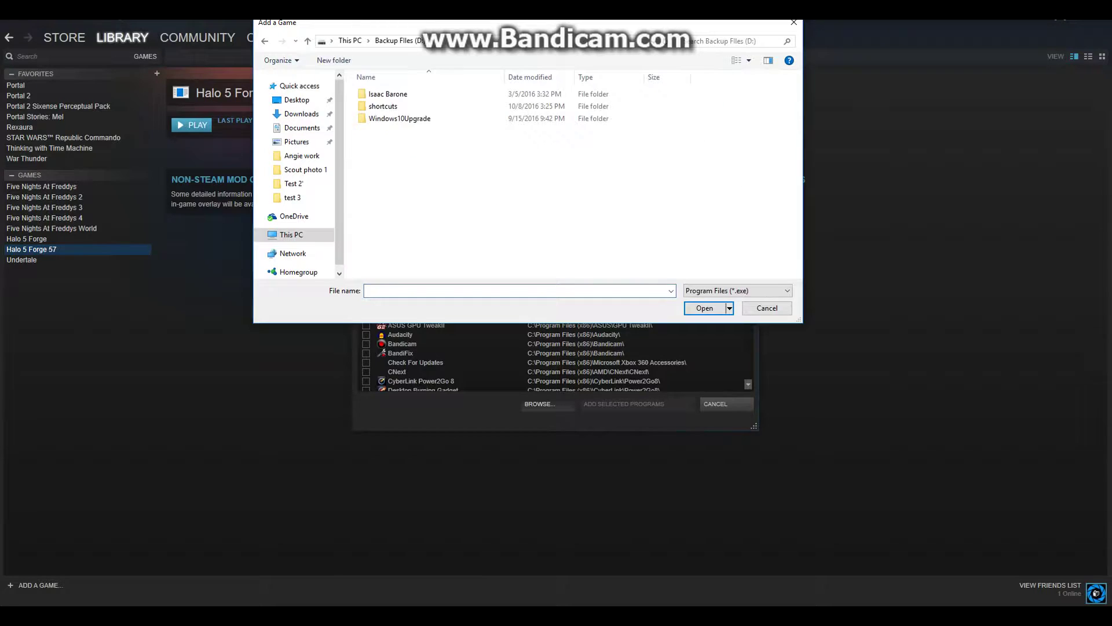
pyautogui.doubleClick(400, 107)
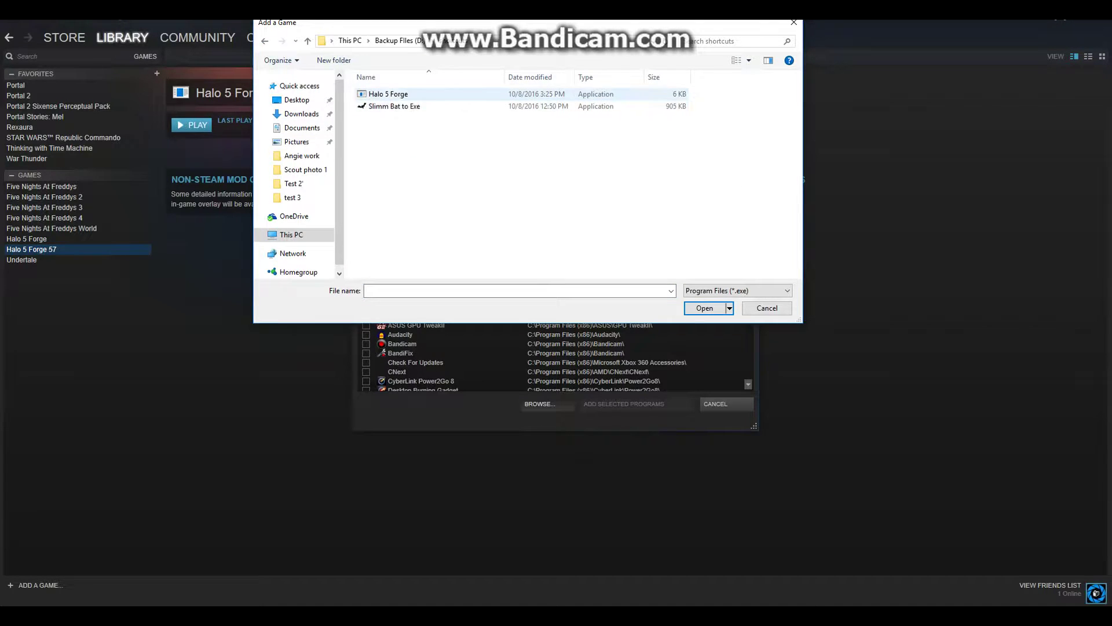
pyautogui.click(389, 95)
pyautogui.click(705, 308)
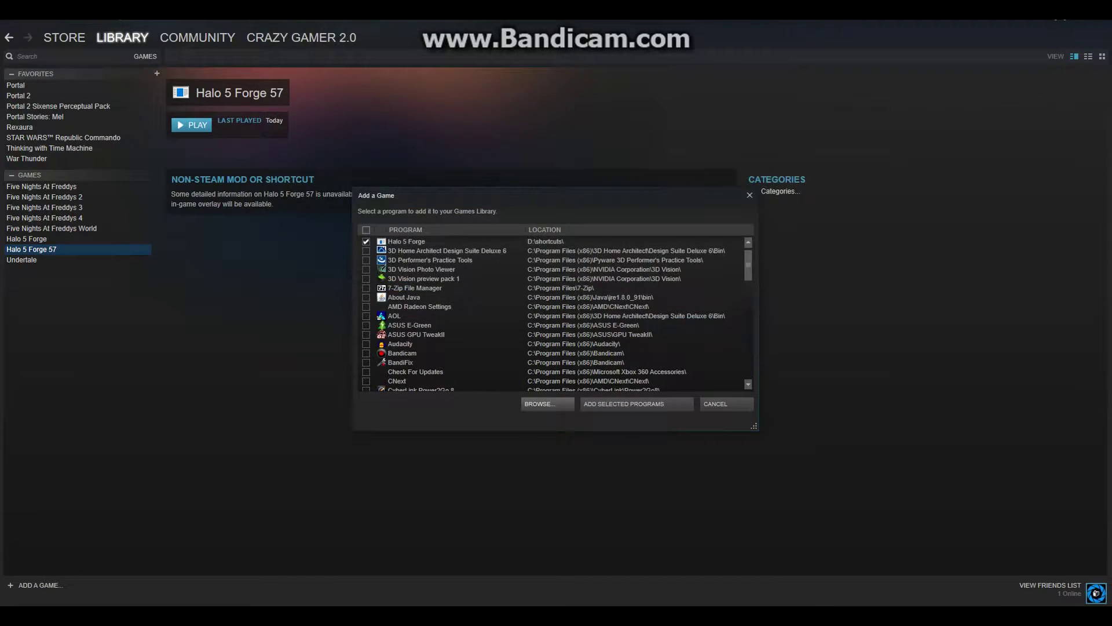
pyautogui.click(636, 403)
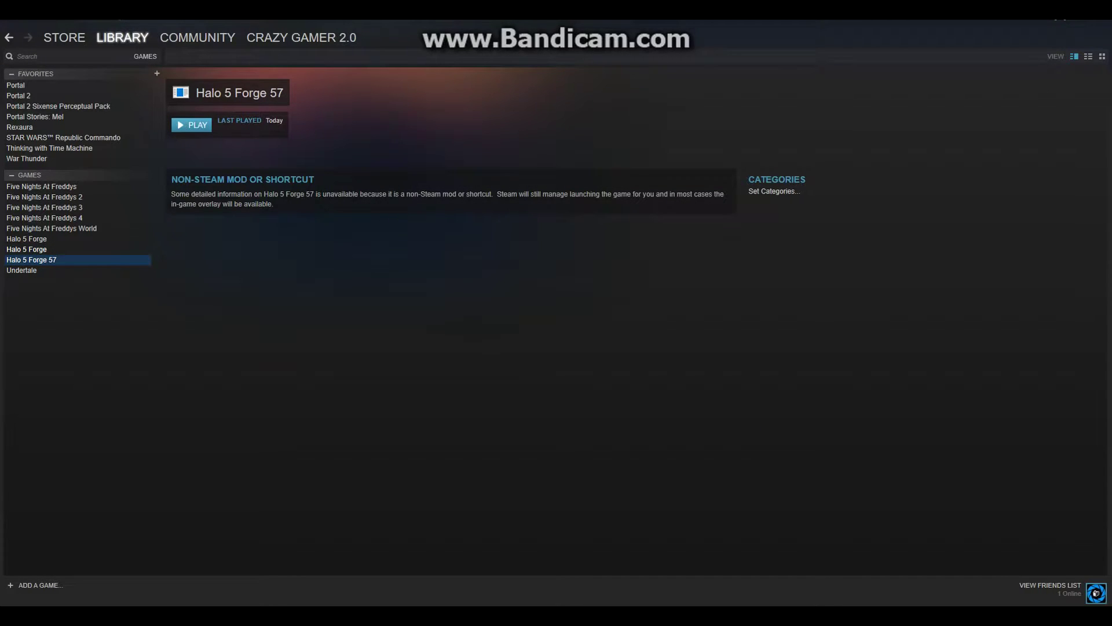
# Step: Launch the newly added Halo 5 Forge entry from the Steam library and check its in-game status in the friends list
pyautogui.click(27, 250)
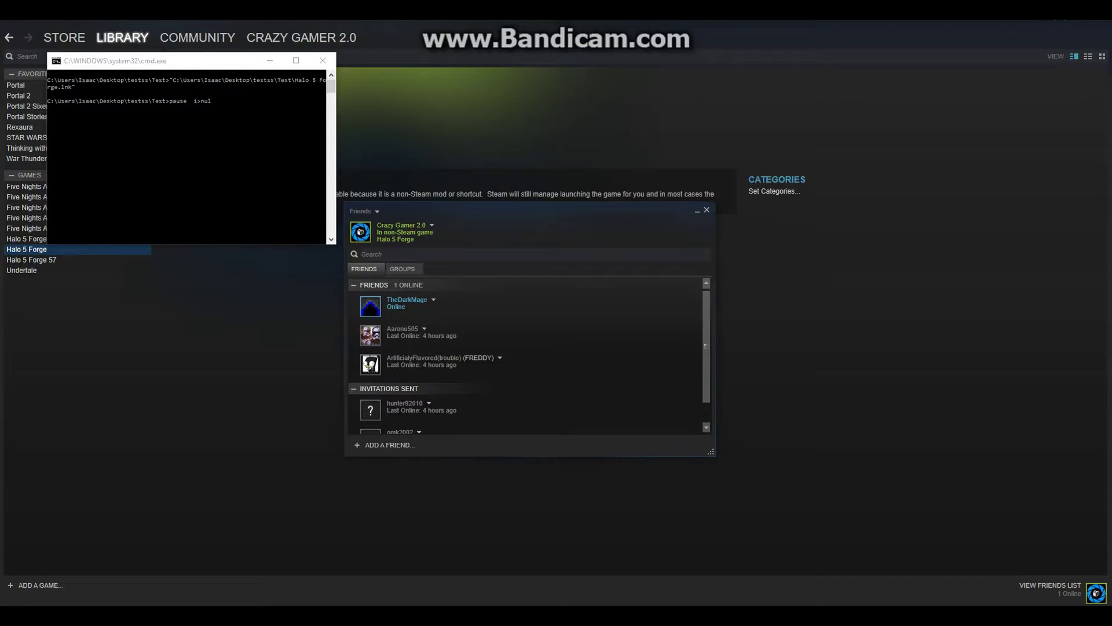
pyautogui.click(707, 209)
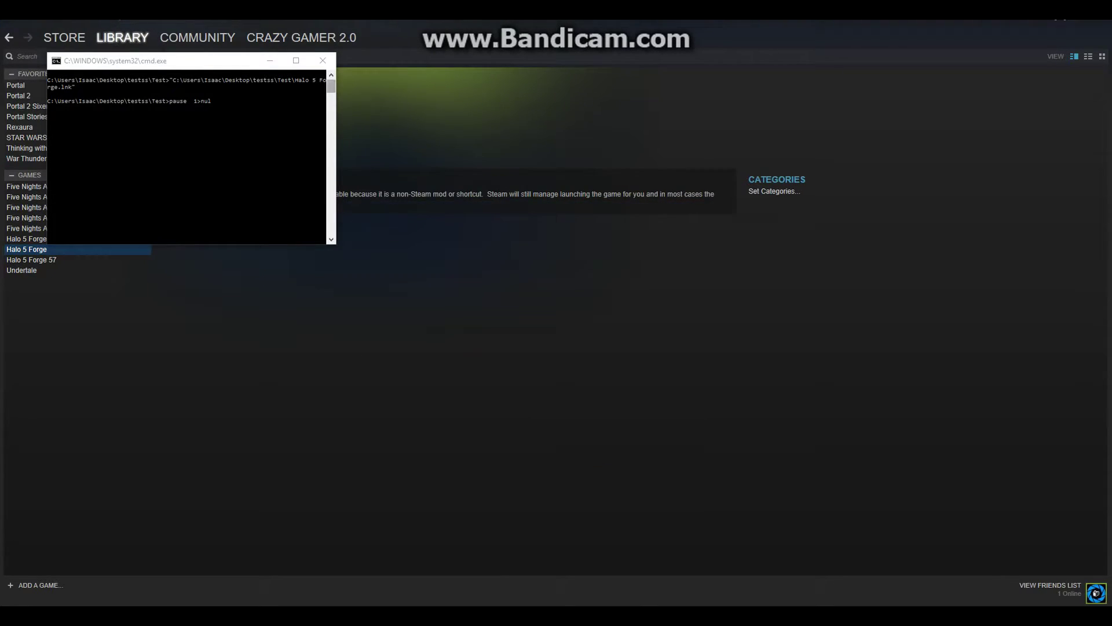
pyautogui.click(1050, 585)
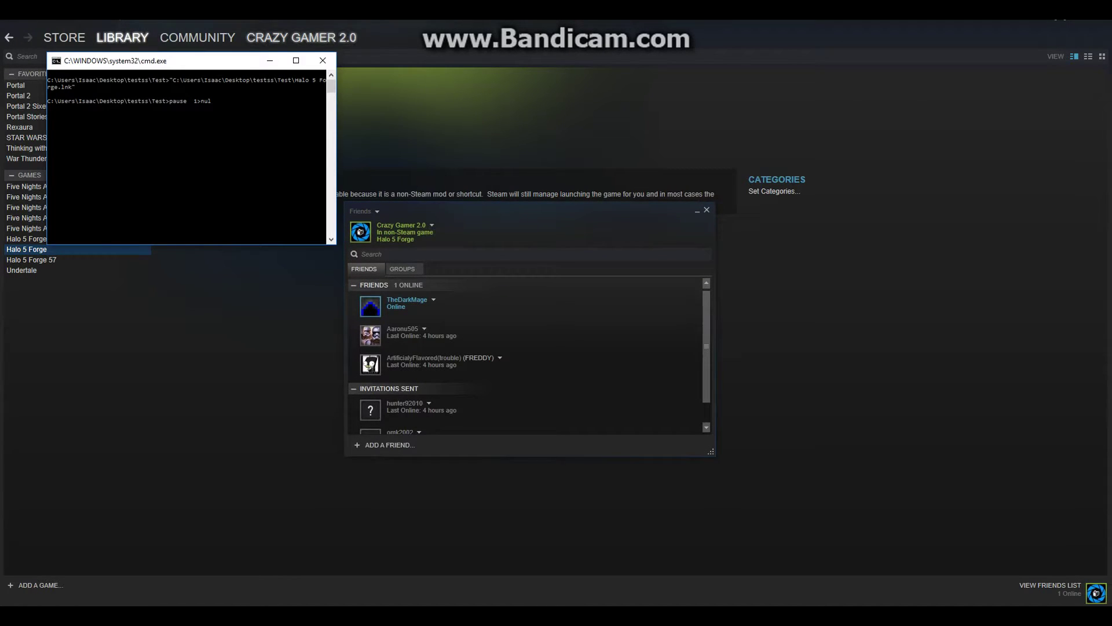
# Step: Close the launcher's command prompt window, then move the Halo window higher and close it
pyautogui.click(323, 61)
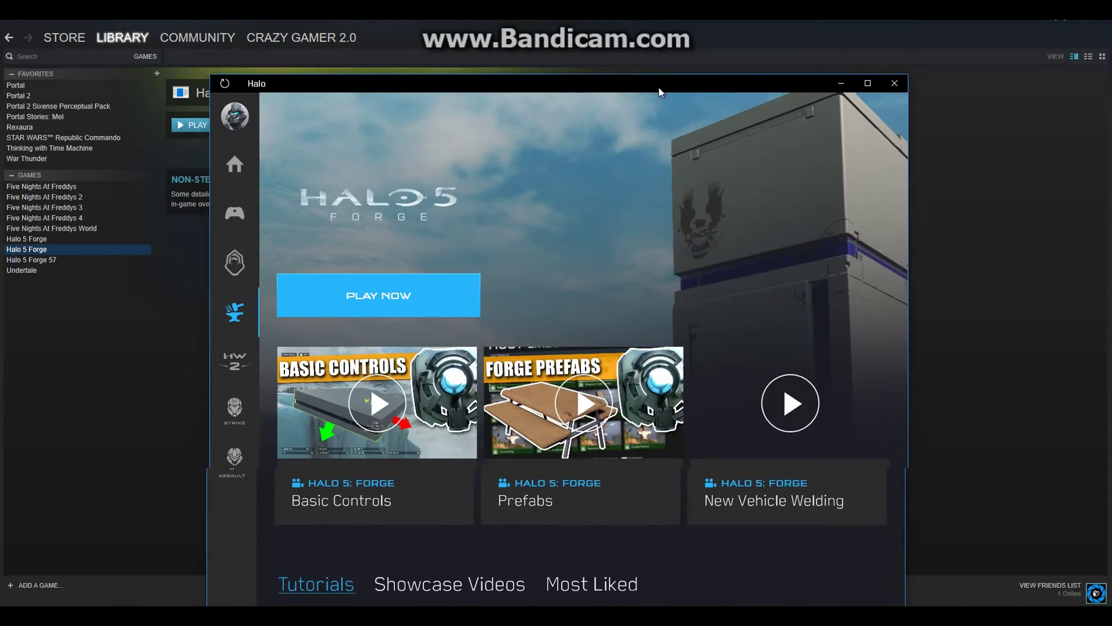
pyautogui.moveTo(658, 88); pyautogui.dragTo(639, 48)
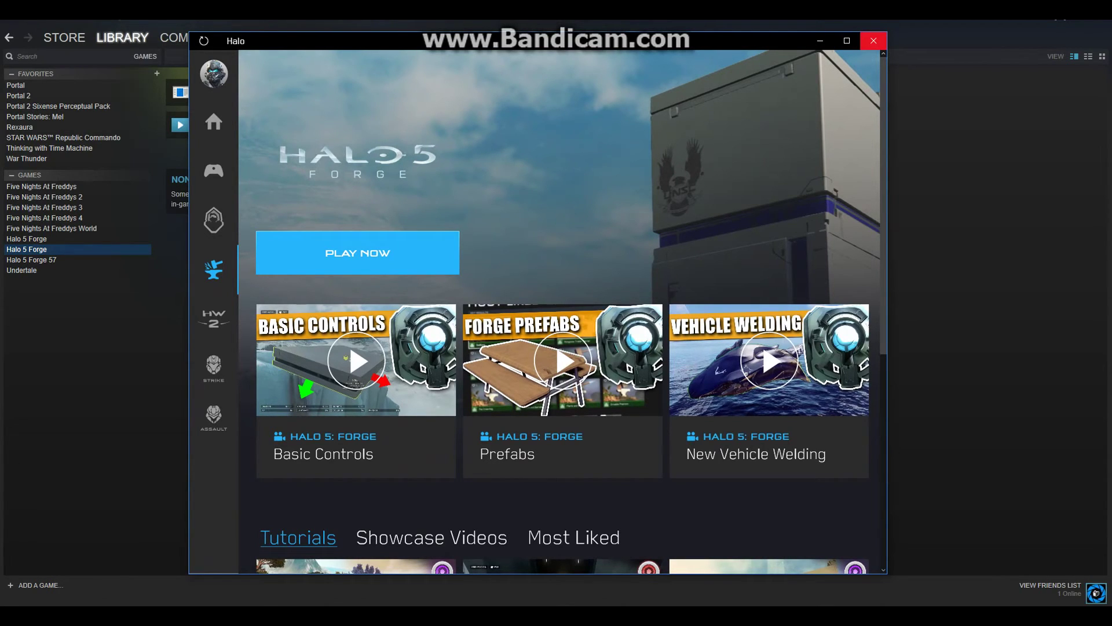
pyautogui.click(874, 41)
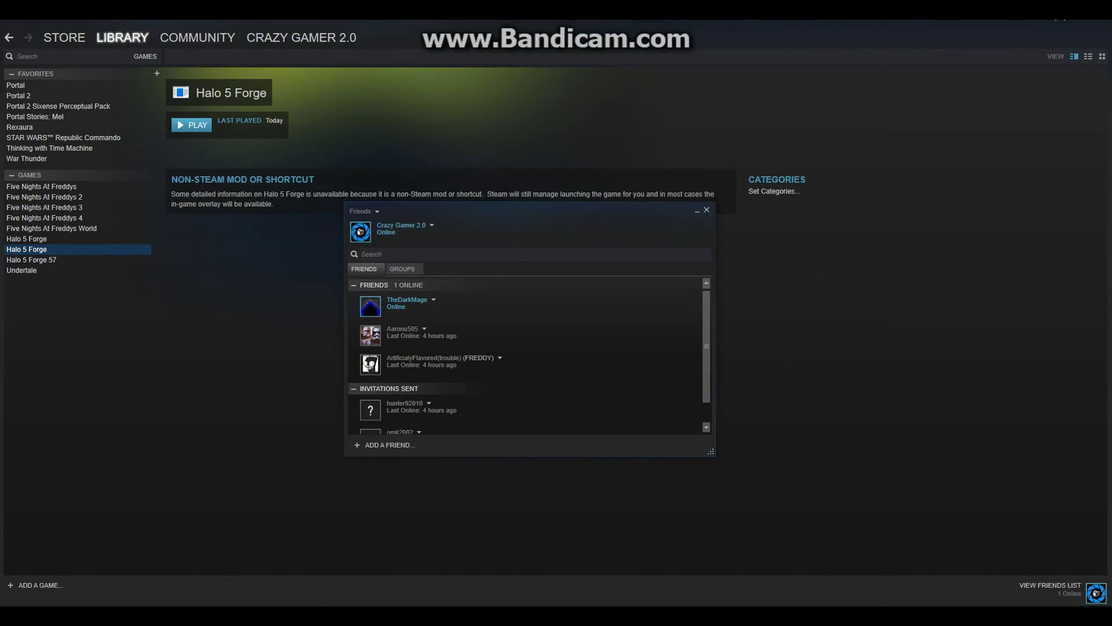